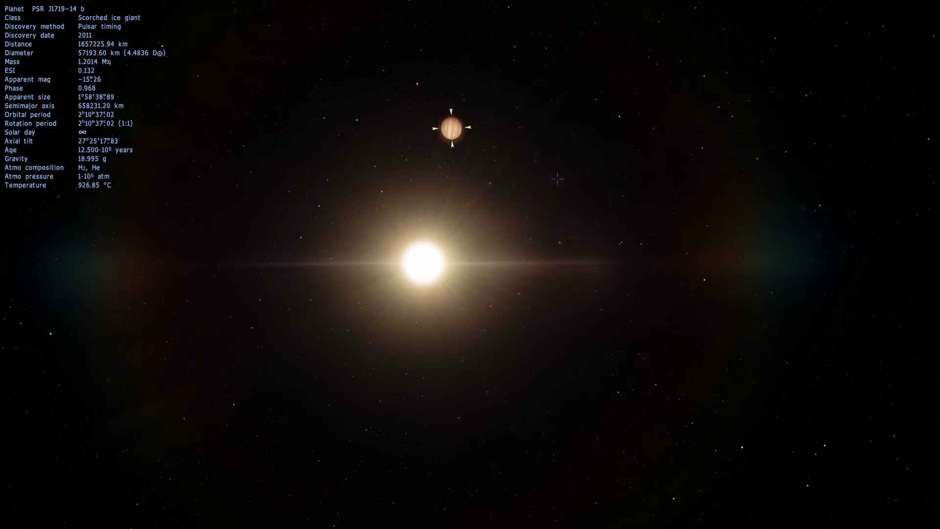
Fly the camera to planet PSR J1719-14 b using Go to object.
key(d)
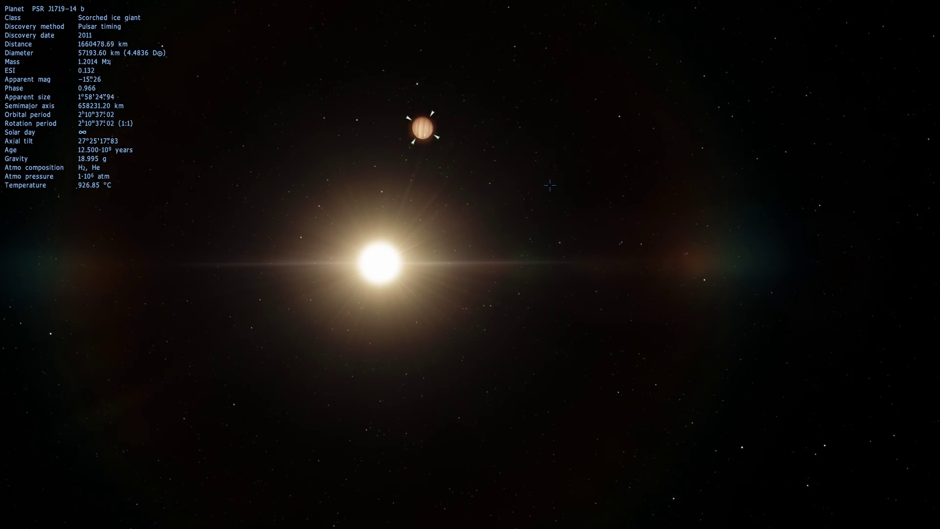
drag(547, 186, 860, 181)
key(d)
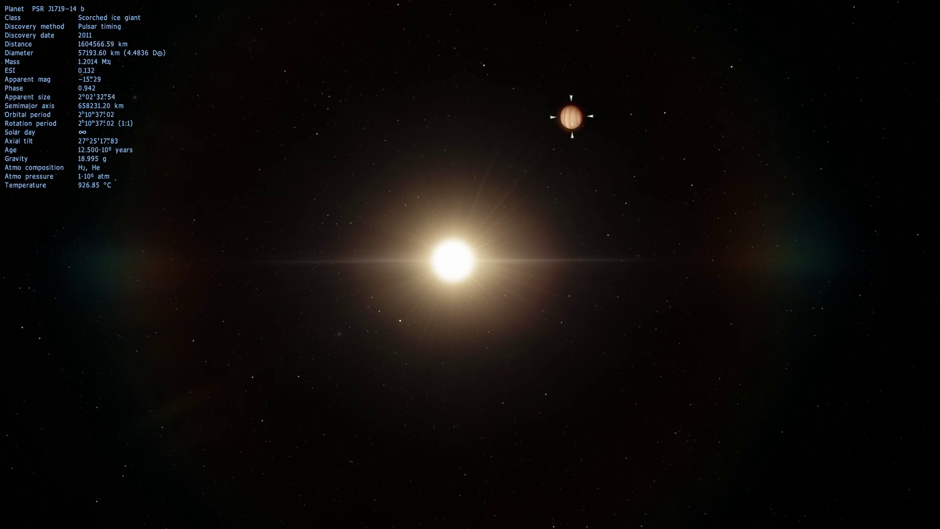
key(d)
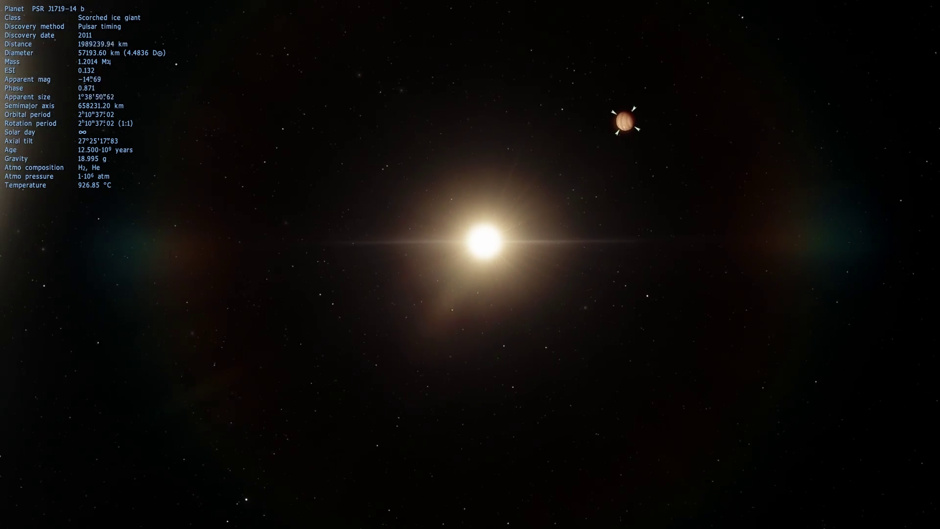
drag(542, 187, 598, 188)
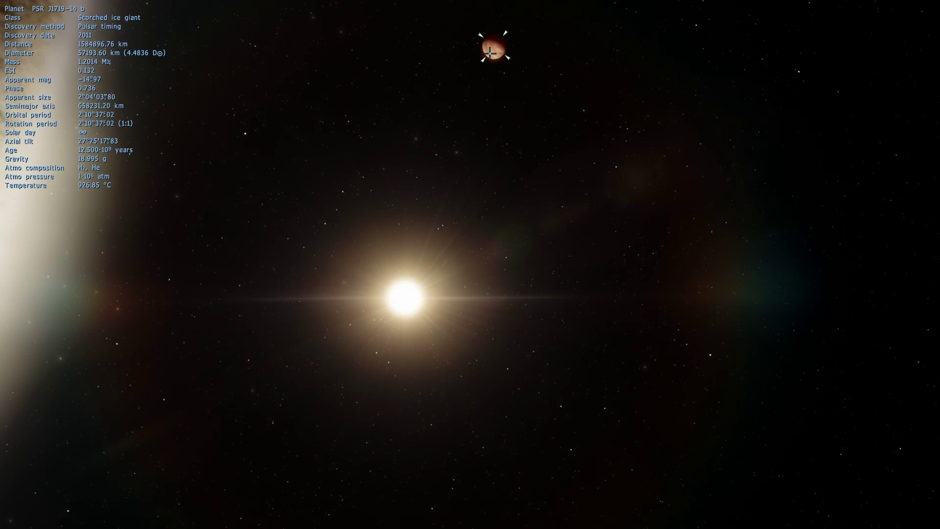
right_click(483, 50)
click(509, 94)
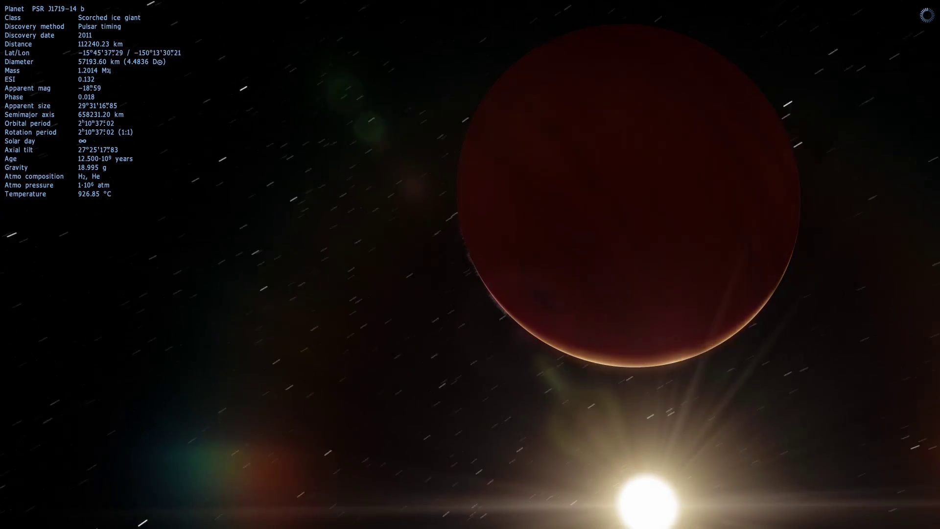
Orbit and close in on PSR J1719-14 b until it appears half lit by its star.
right_drag(510, 94, 743, 218)
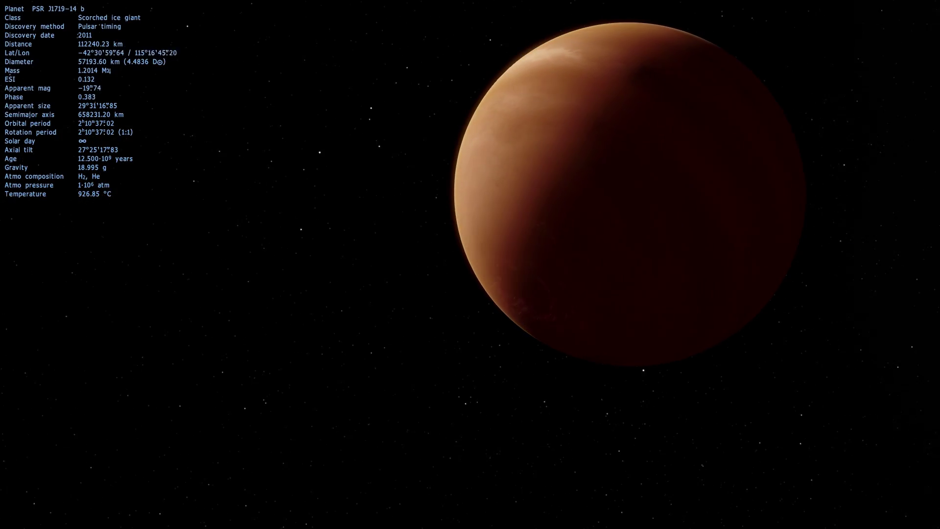
drag(743, 218, 662, 287)
key(s)
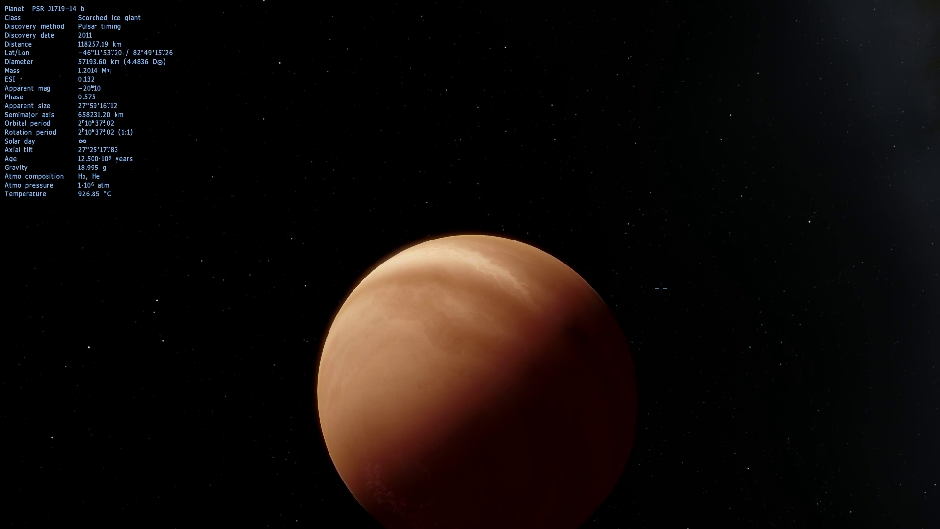
scroll(651, 295, up, 2)
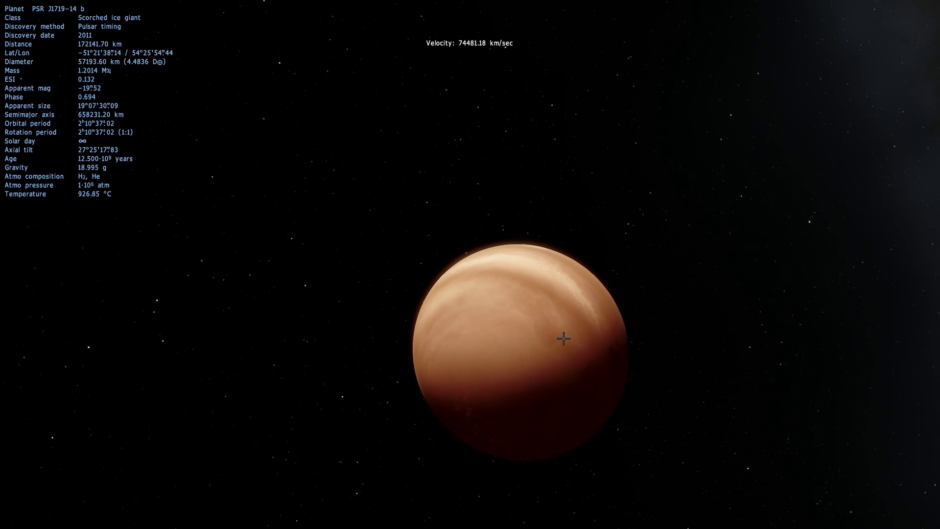
click(546, 341)
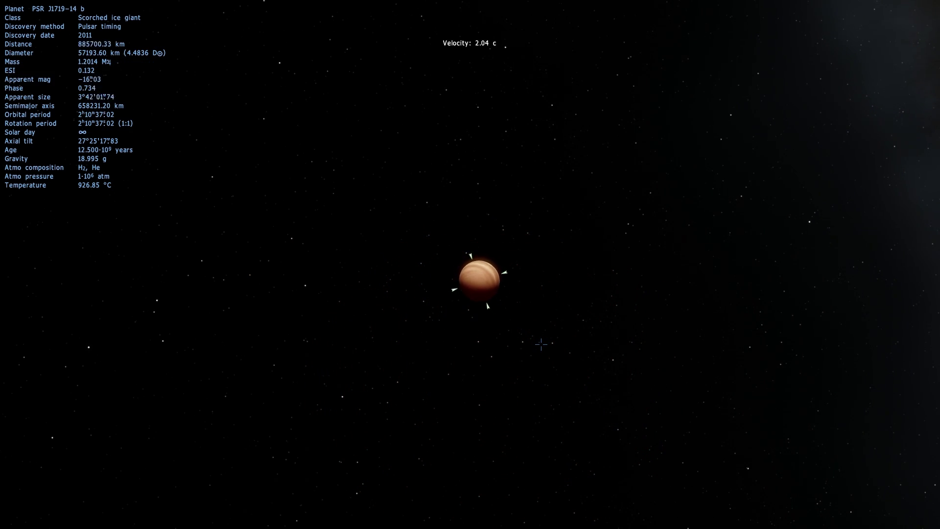
drag(477, 276, 552, 253)
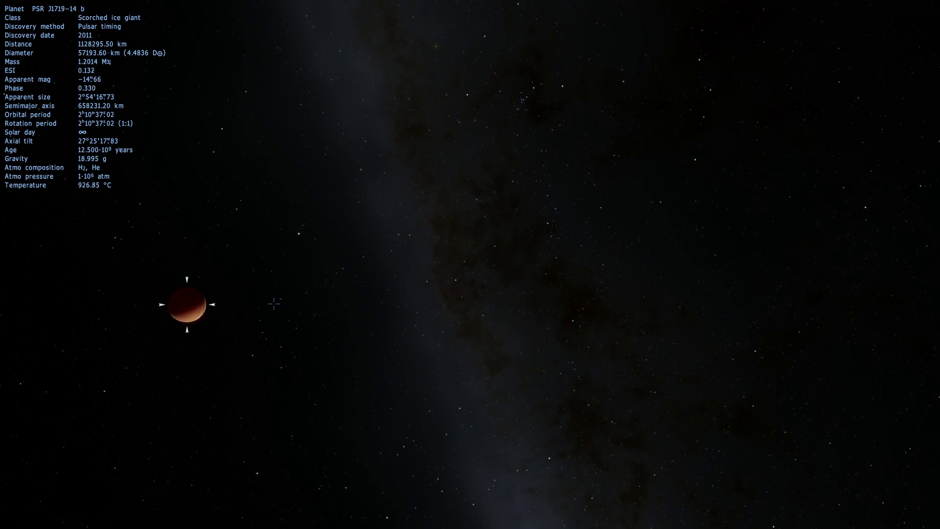
drag(274, 304, 401, 207)
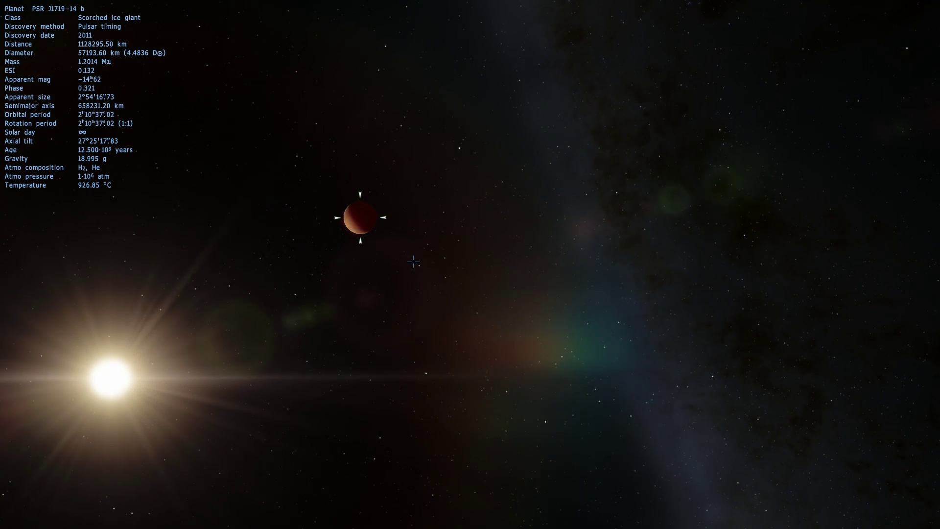
drag(410, 260, 532, 255)
key(w)
drag(470, 264, 461, 314)
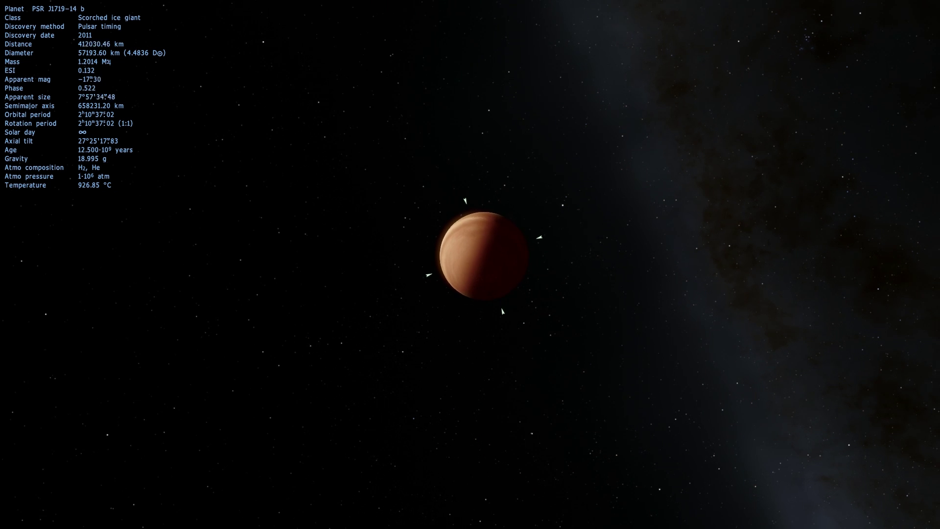
drag(470, 264, 327, 284)
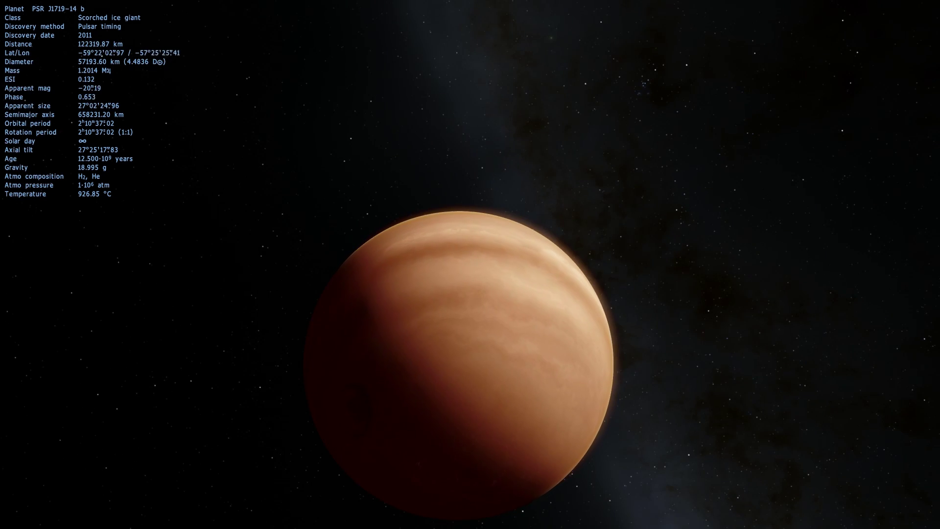
drag(470, 264, 413, 258)
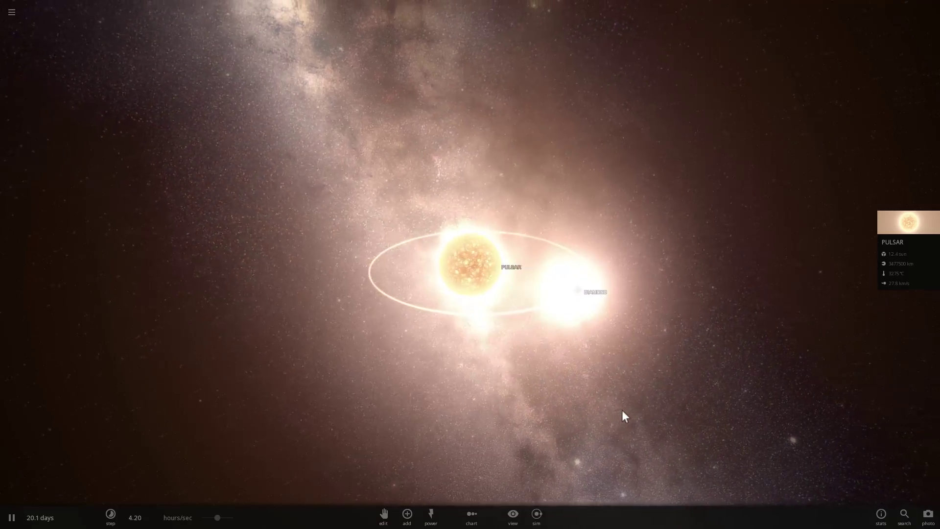
scroll(626, 405, down, 3)
right_drag(557, 336, 581, 362)
scroll(581, 362, up, 3)
drag(506, 328, 582, 322)
scroll(547, 280, down, 3)
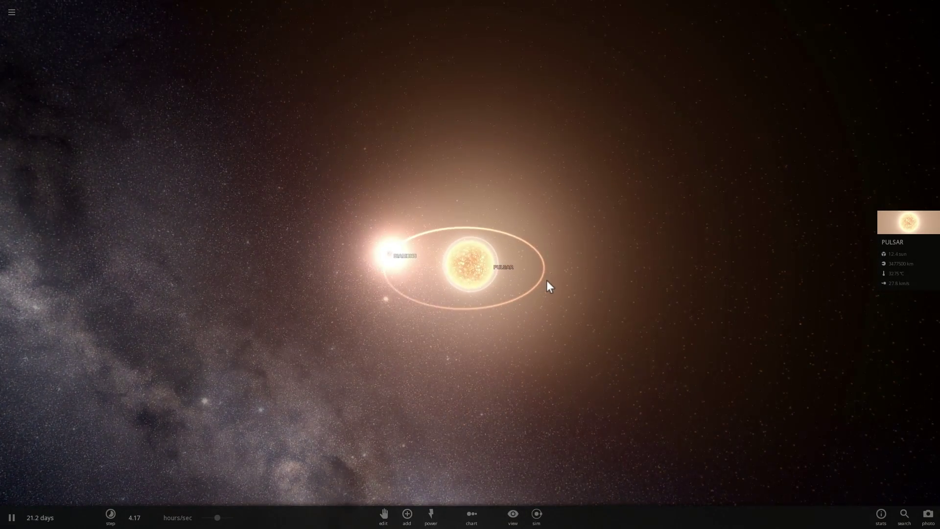
scroll(547, 281, up, 3)
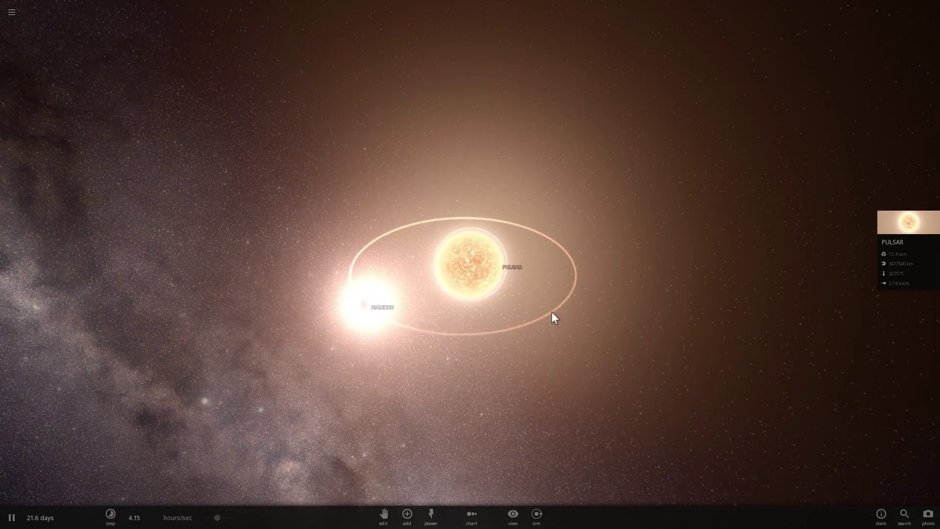
right_drag(554, 312, 597, 297)
scroll(563, 292, up, 3)
scroll(562, 293, down, 3)
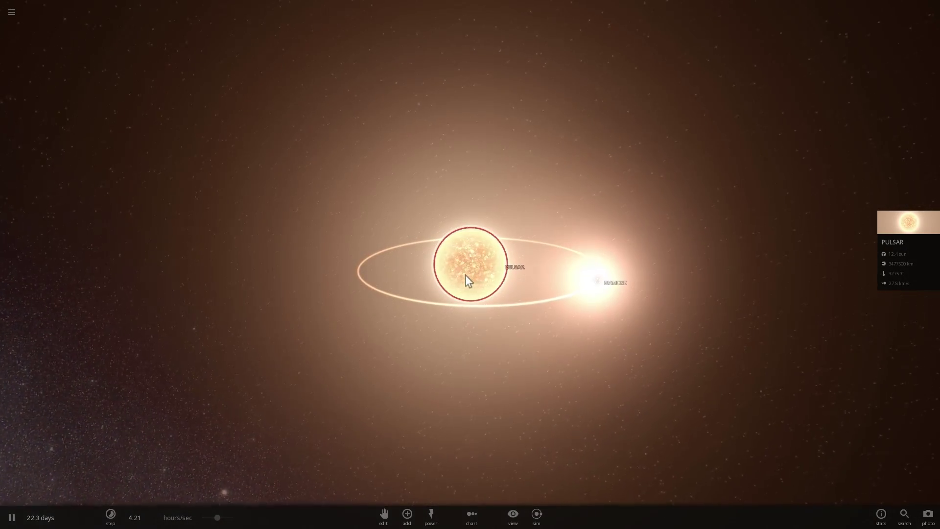
right_drag(514, 306, 539, 327)
scroll(539, 327, up, 3)
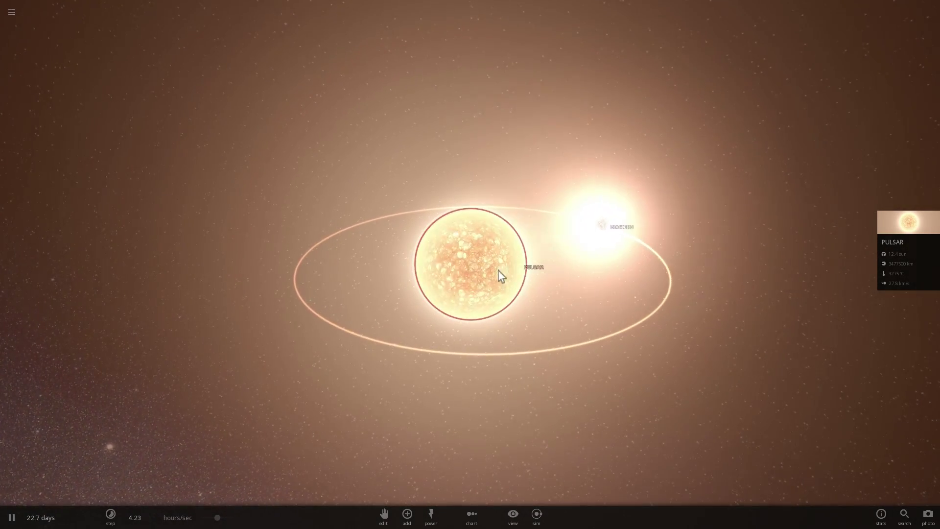
click(479, 210)
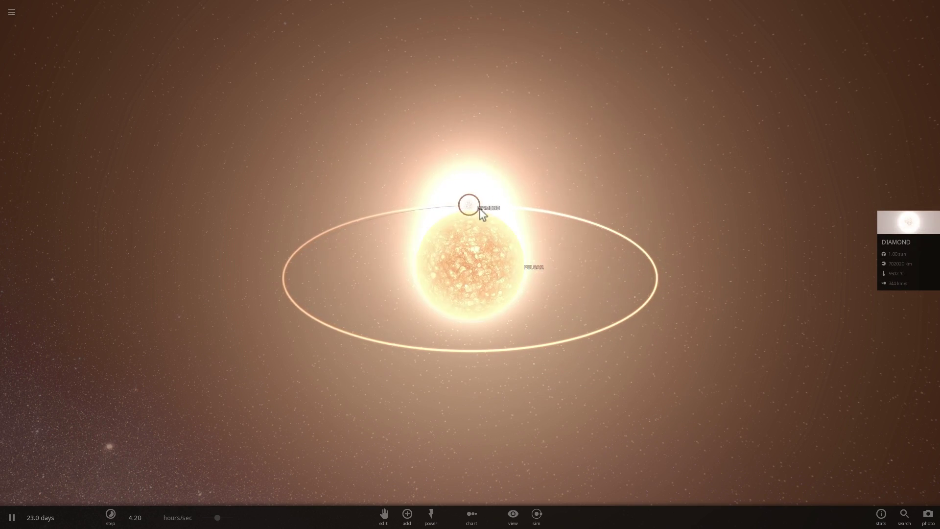
click(504, 269)
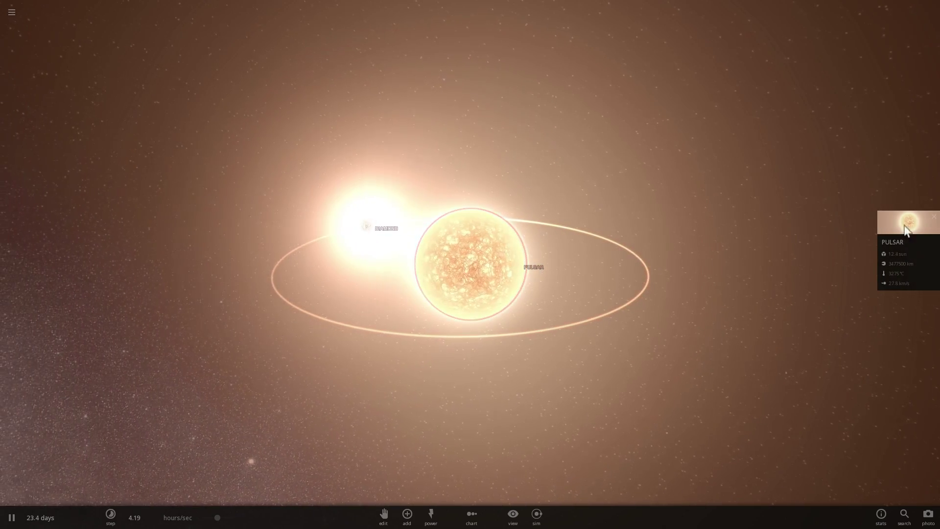
Rename the pulsar 'PULSAR PSR J1719-1438' in its properties, then tilt to view Diamond's orbit.
click(908, 225)
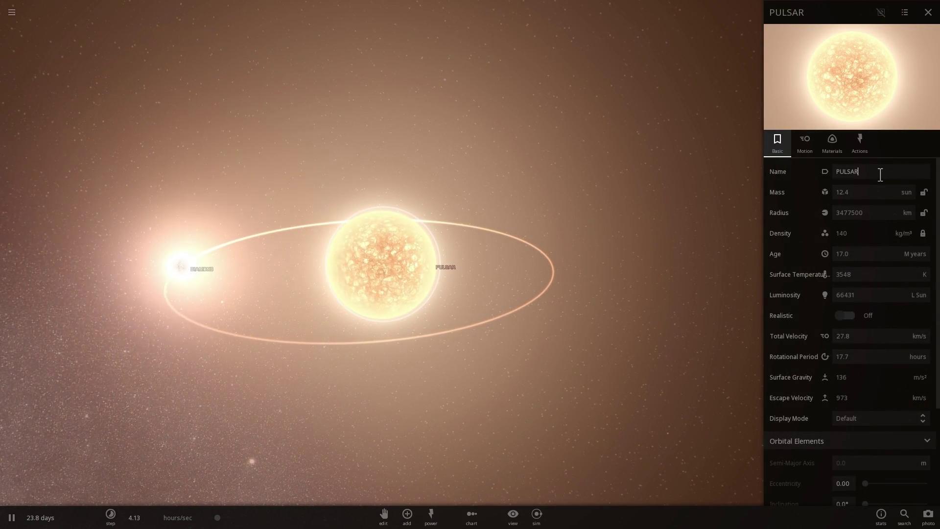
text(PSR J1719-1438)
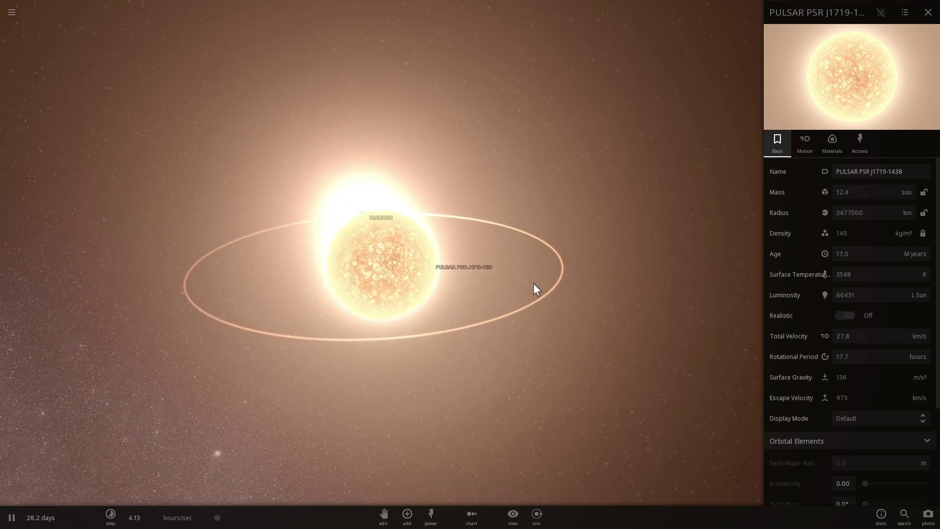
scroll(529, 290, down, 3)
drag(531, 298, 528, 335)
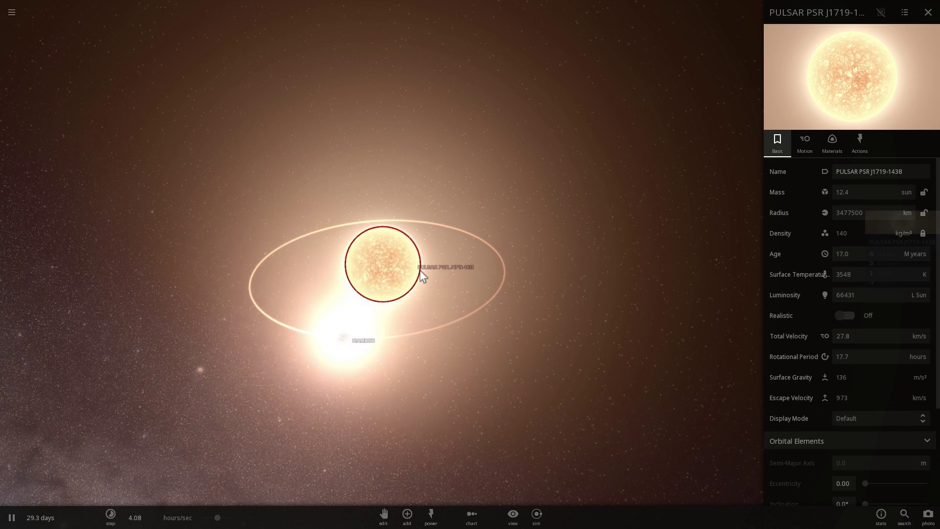
scroll(441, 289, up, 3)
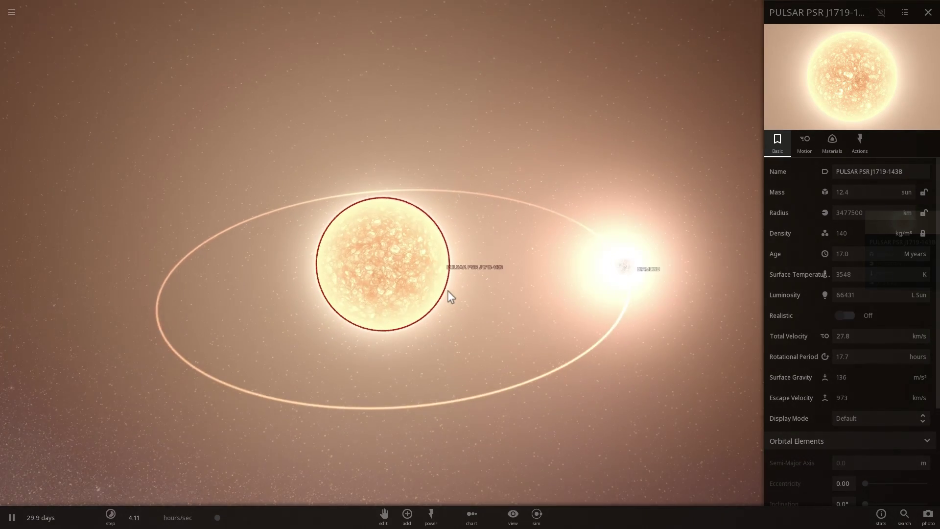
scroll(449, 290, down, 2)
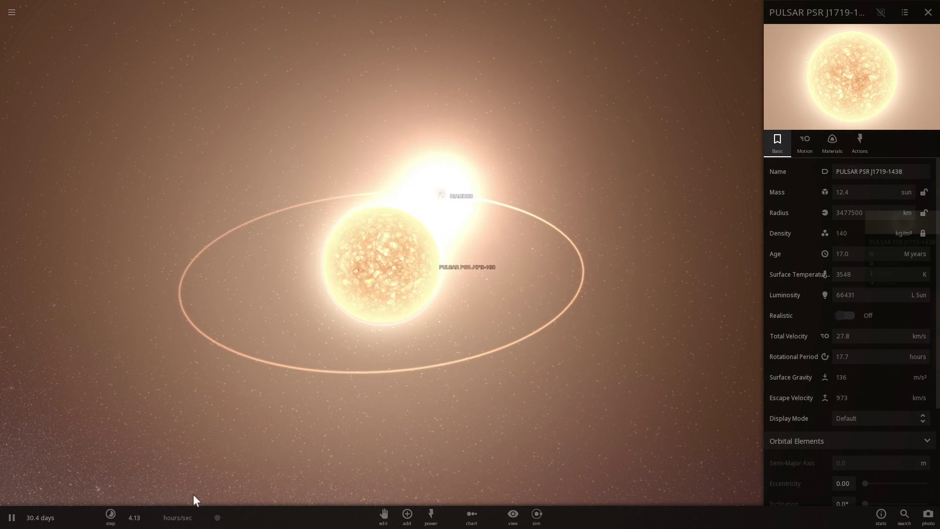
scroll(718, 312, down, 2)
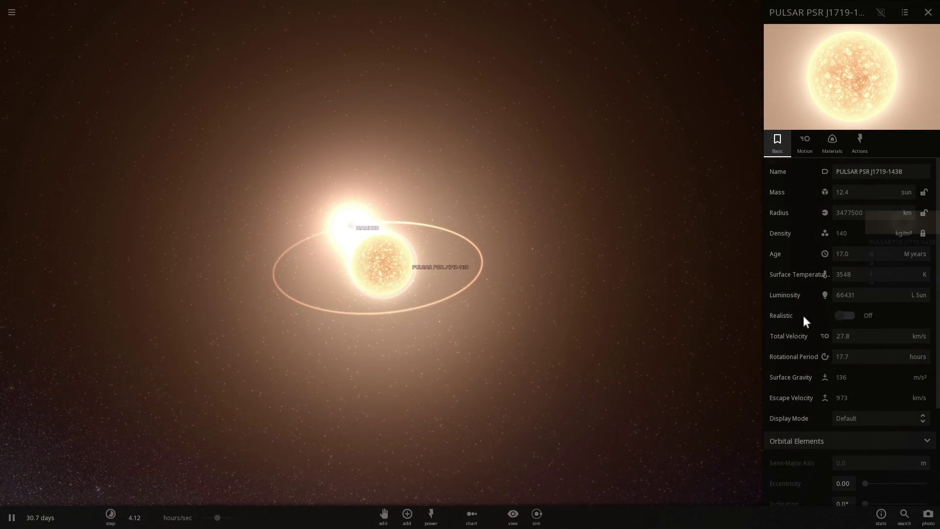
Switch the pulsar to Realistic mode, zoom out, and speed up time as the nebula expands.
click(845, 314)
scroll(625, 323, down, 4)
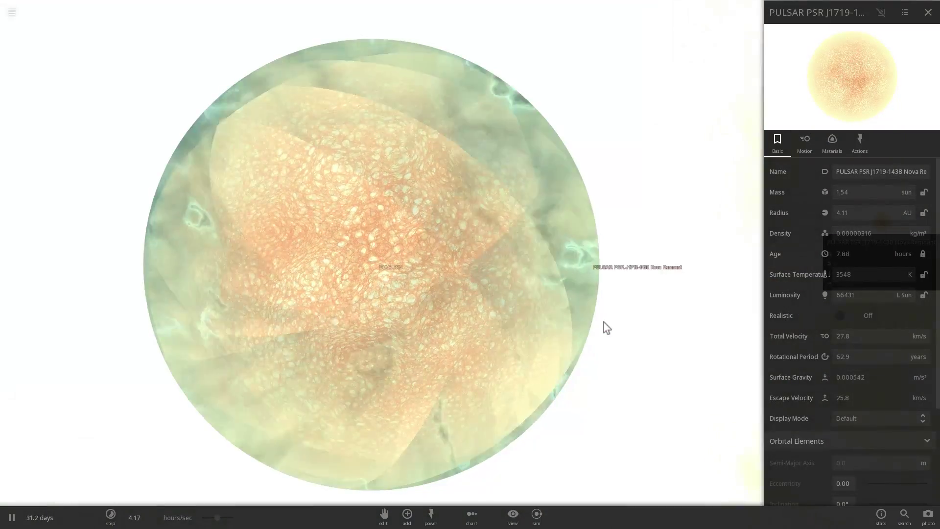
scroll(607, 322, down, 2)
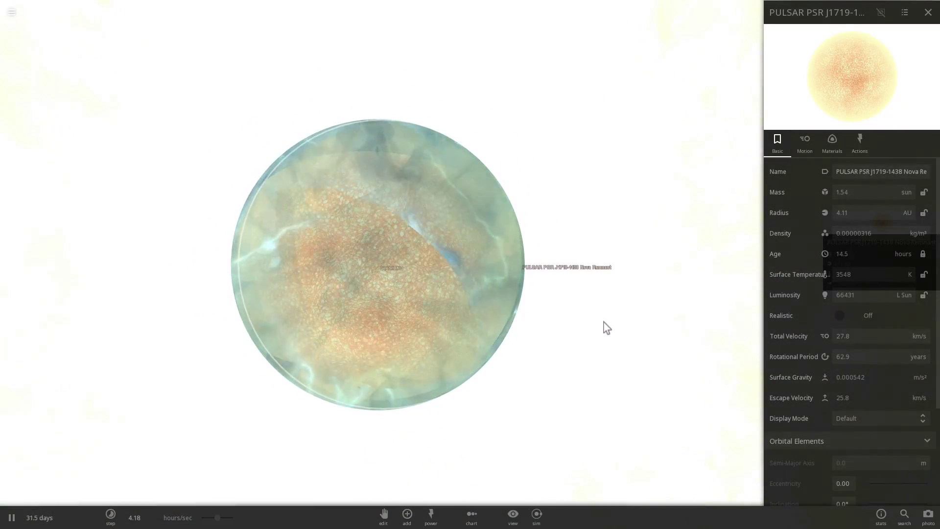
scroll(602, 323, down, 3)
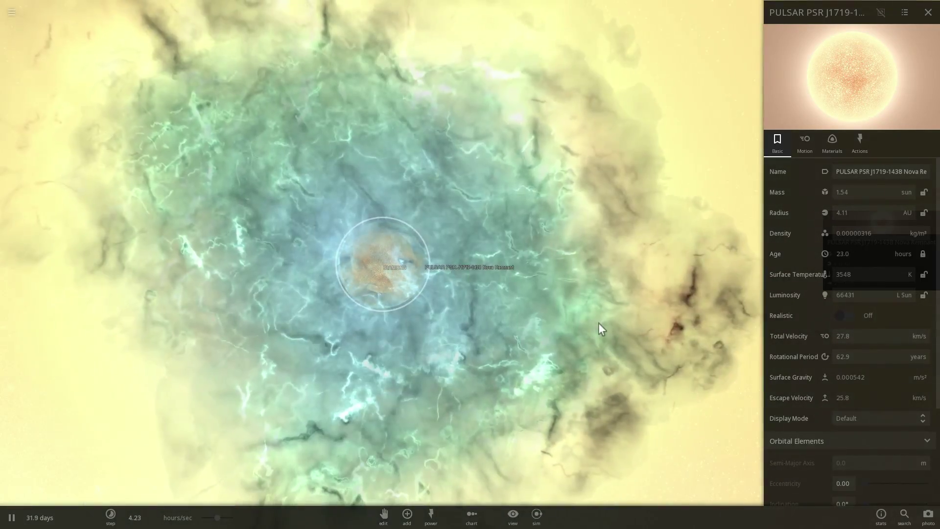
scroll(598, 322, down, 3)
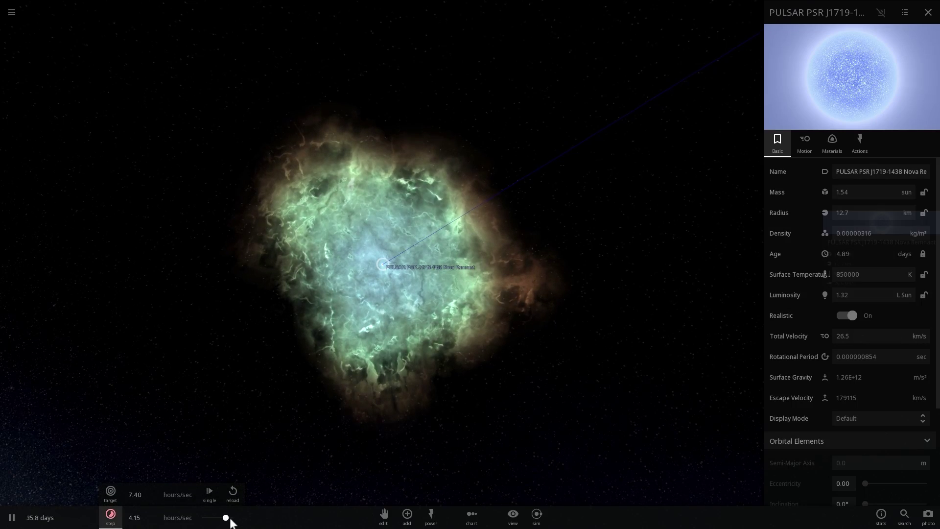
drag(230, 518, 233, 519)
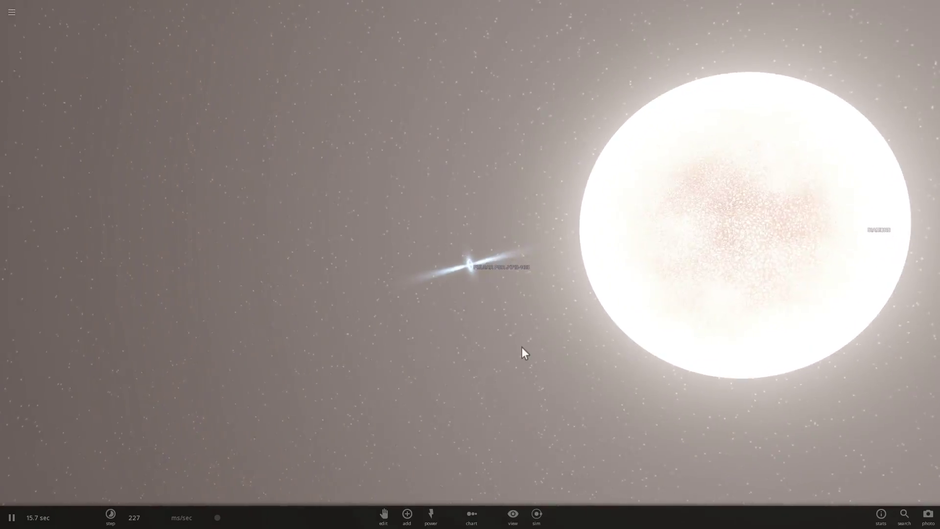
Select the pulsar, focus the camera on DIAMOND, and open DIAMOND's properties panel.
scroll(521, 347, up, 5)
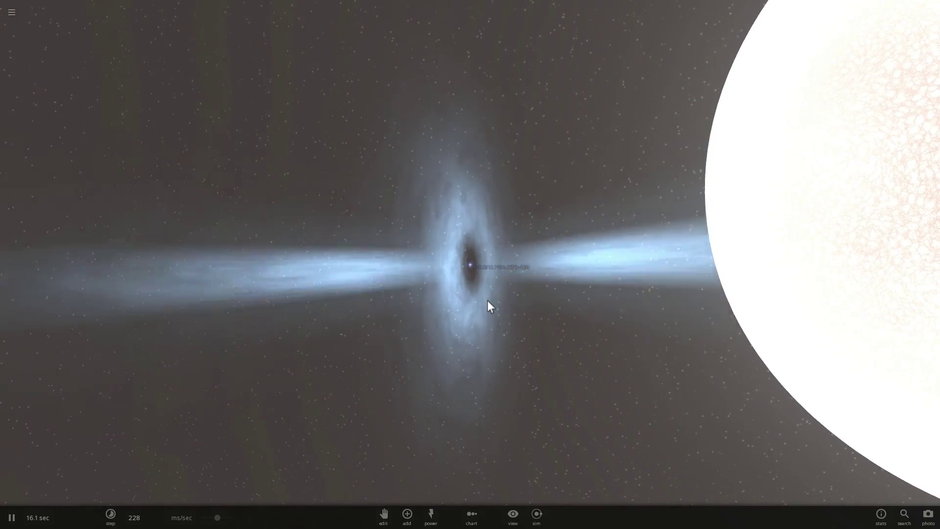
click(469, 264)
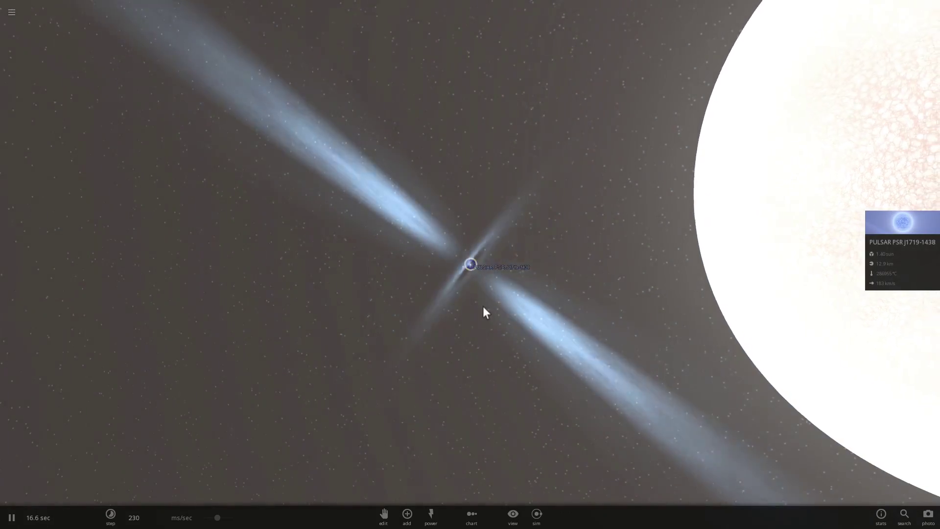
scroll(542, 313, down, 5)
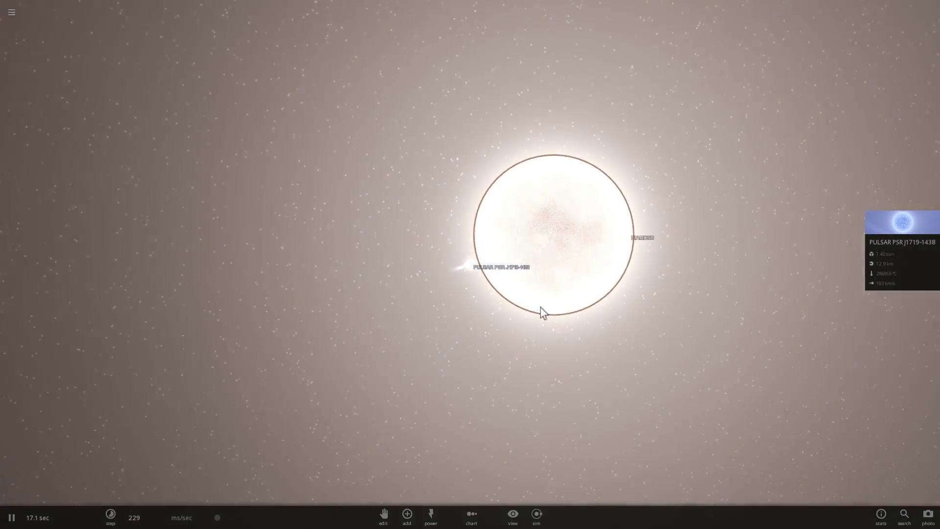
right_drag(543, 308, 494, 315)
scroll(560, 320, down, 3)
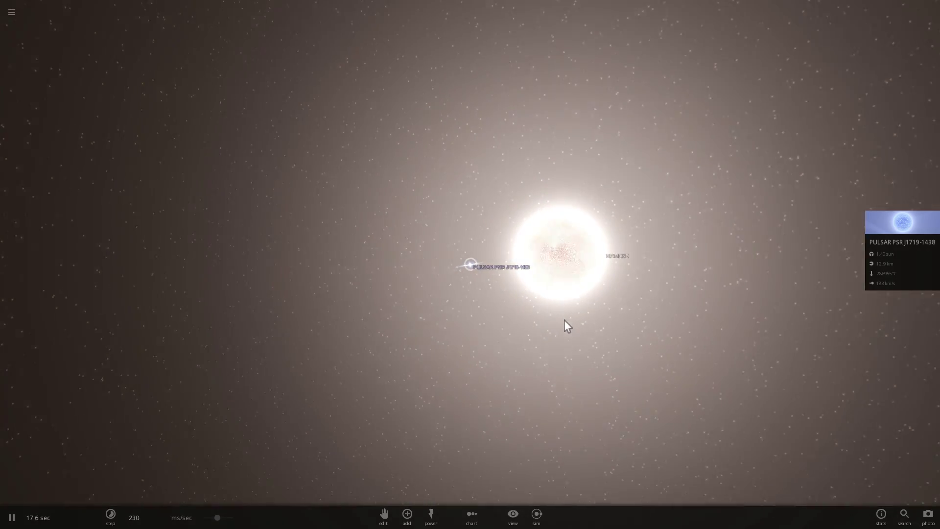
drag(561, 321, 601, 272)
double_click(601, 272)
scroll(514, 294, up, 5)
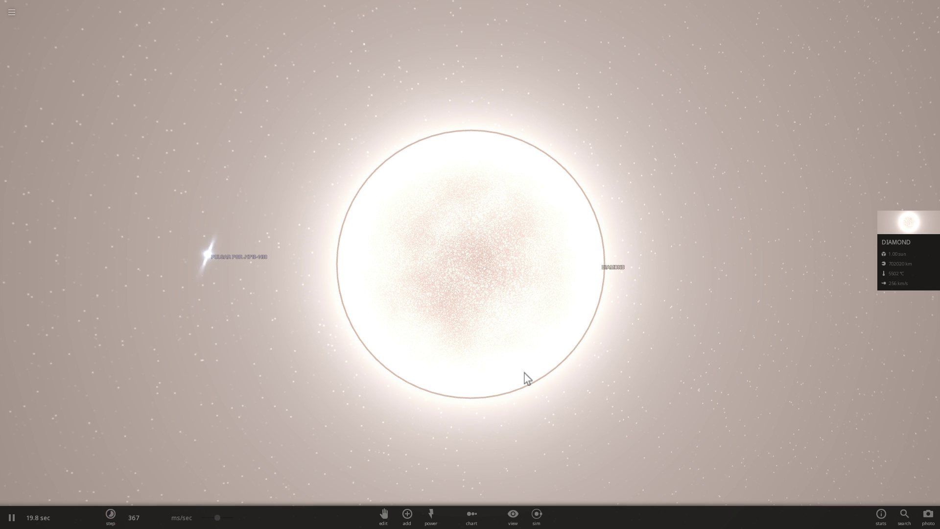
scroll(505, 365, down, 3)
scroll(481, 315, up, 2)
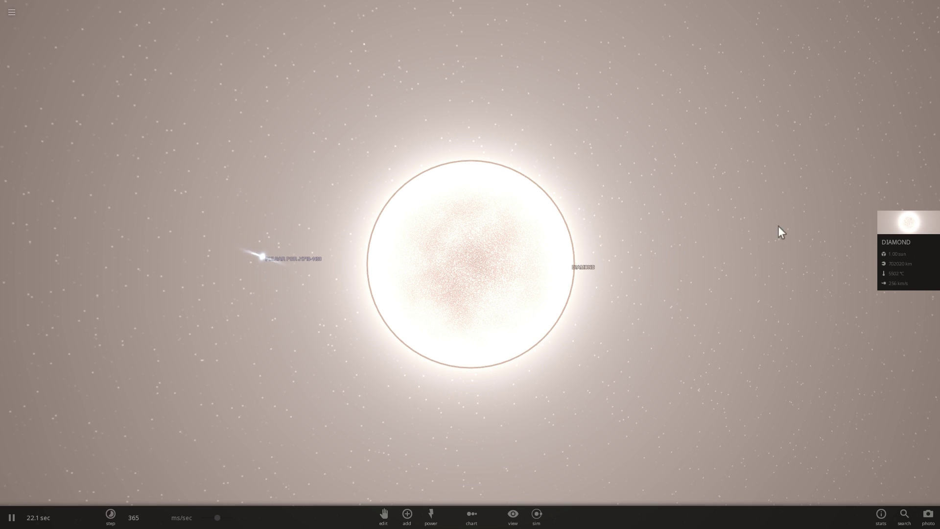
click(899, 223)
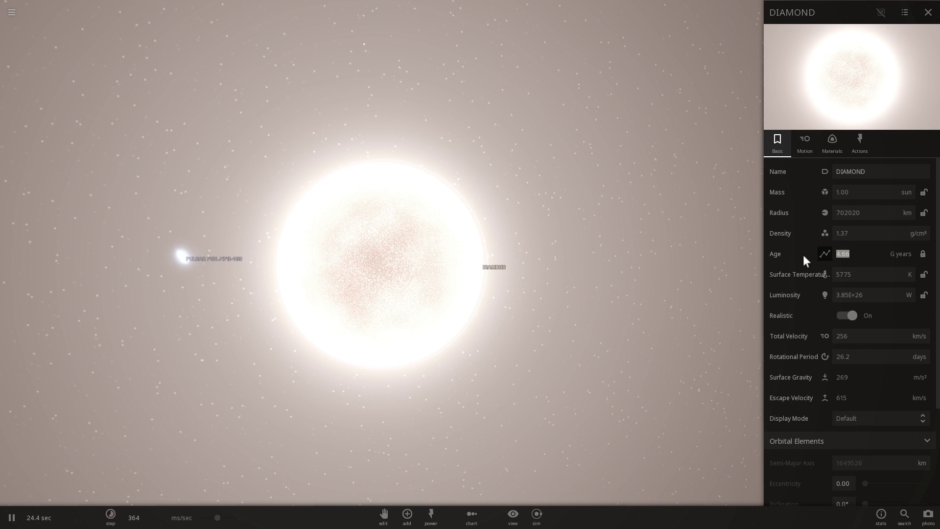
Unlock DIAMOND's Age and set it to 15 billion years.
click(924, 254)
text(15)
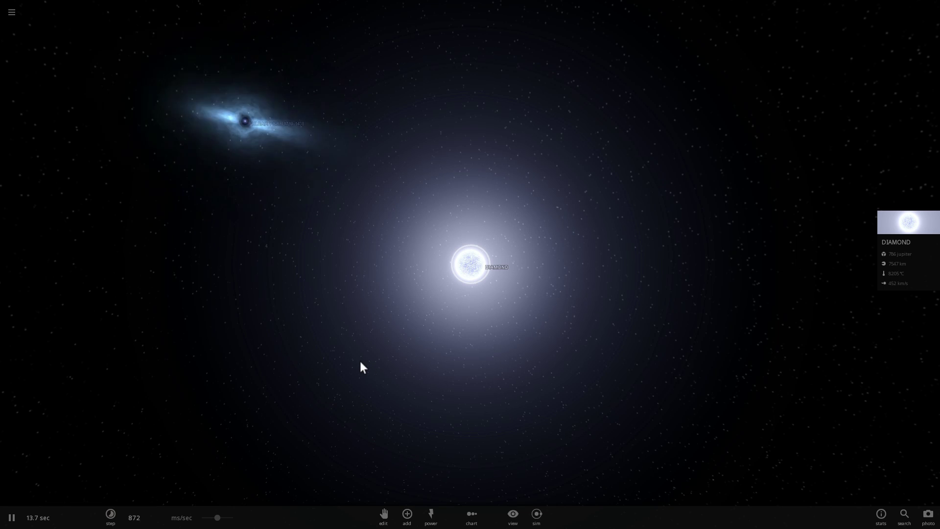
Turn on Trails in the View options and raise the simulation speed.
right_drag(360, 360, 333, 342)
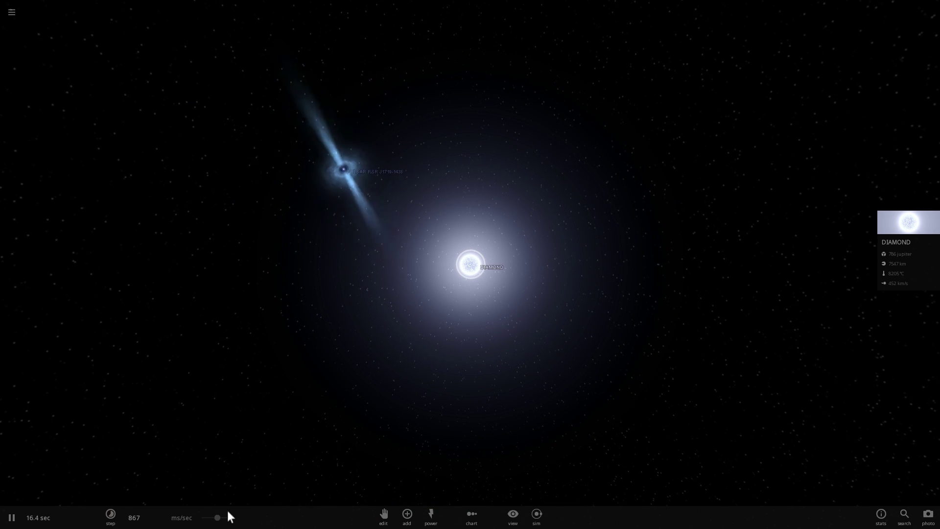
drag(225, 516, 228, 517)
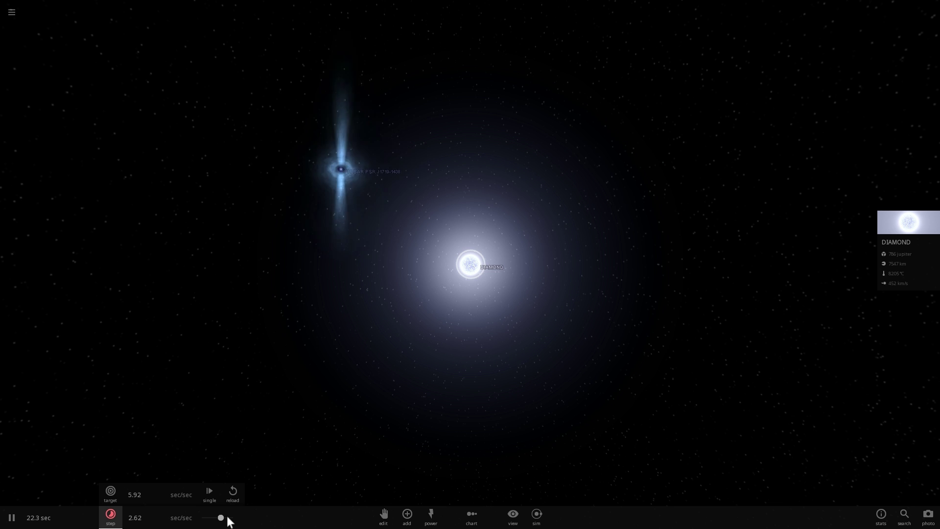
click(514, 515)
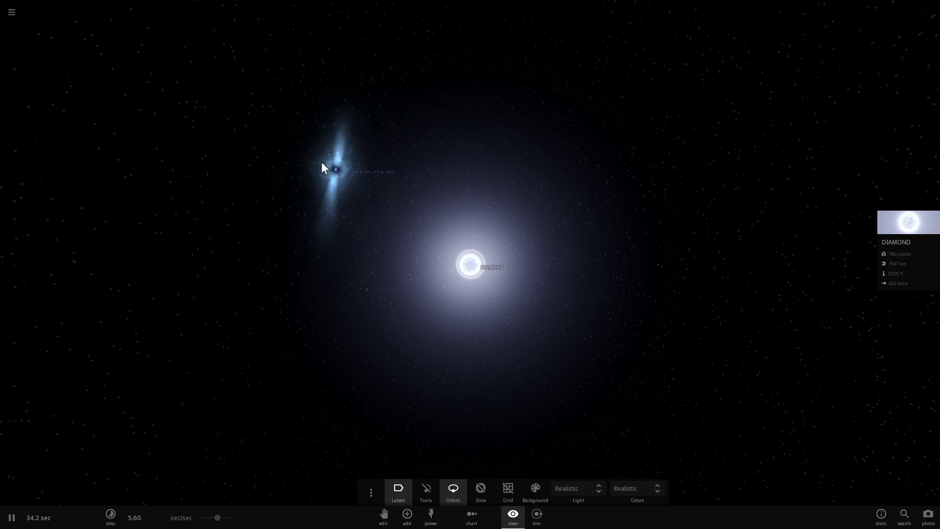
click(426, 488)
click(225, 519)
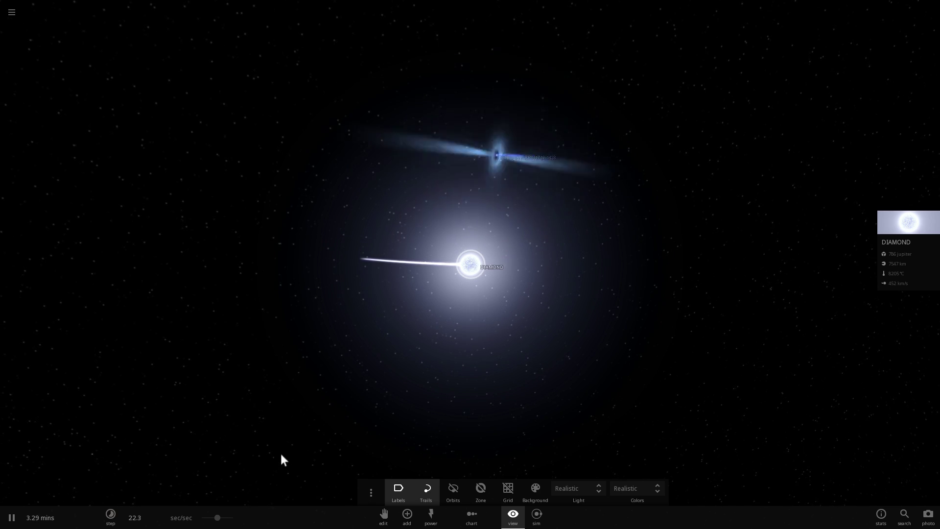
scroll(452, 327, down, 3)
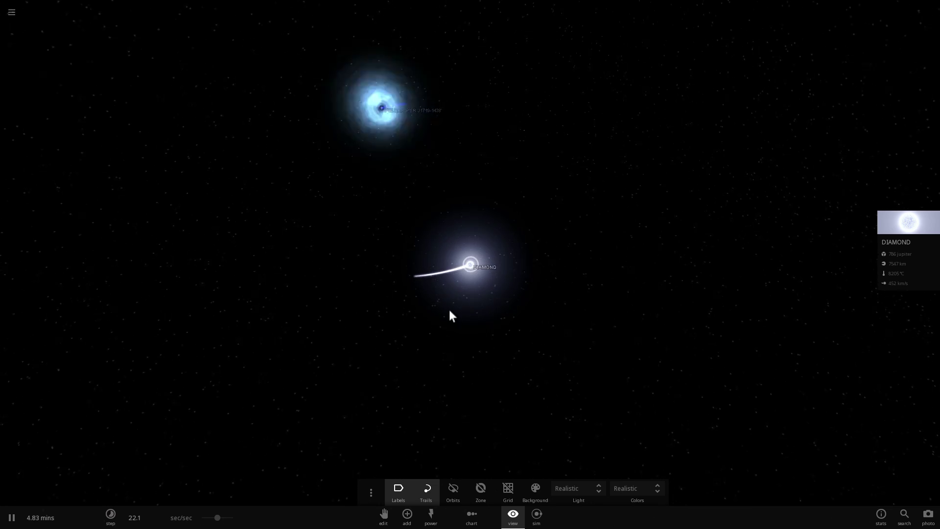
scroll(451, 315, up, 2)
drag(224, 520, 229, 520)
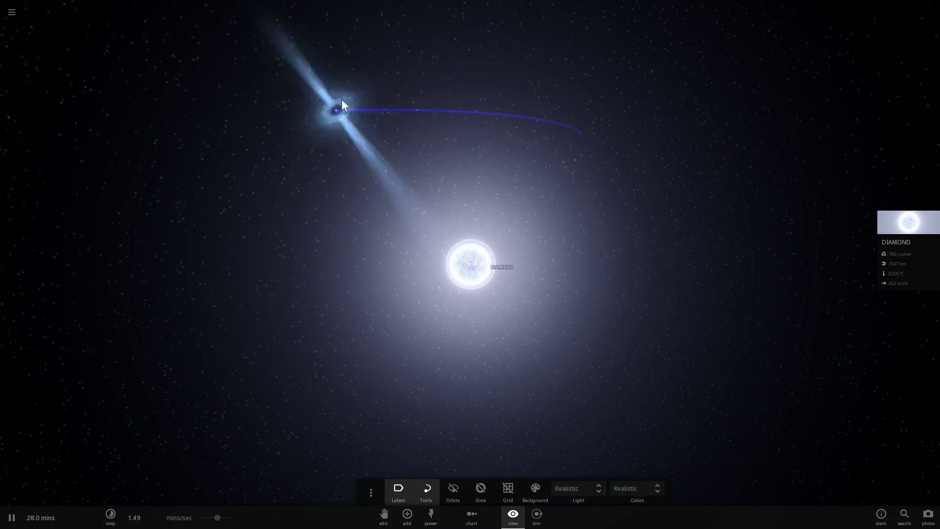
Select the pulsar, then reselect DIAMOND as the pulsar's trail loops around it.
click(310, 111)
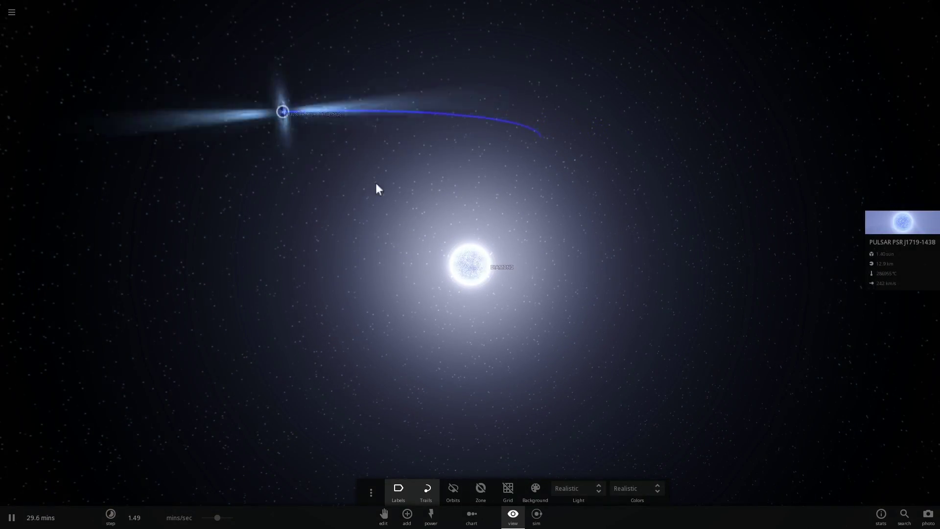
click(480, 270)
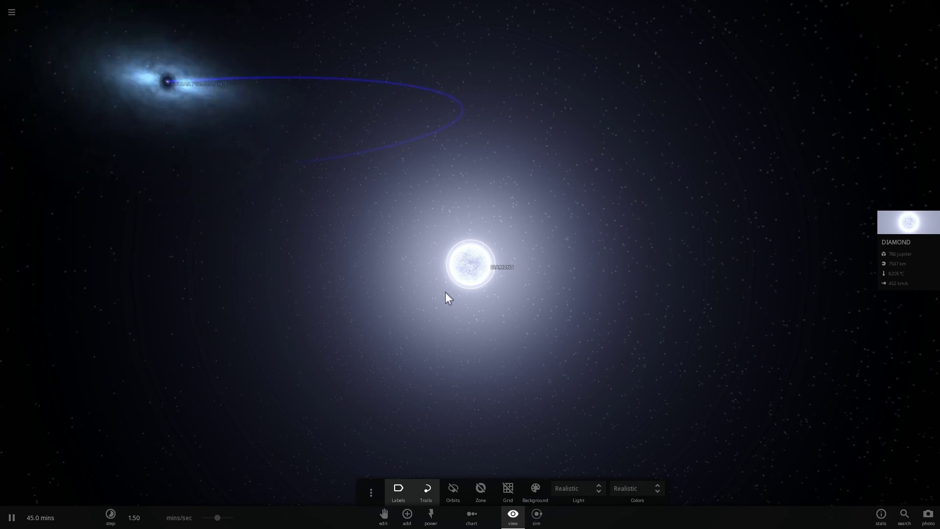
Lower DIAMOND's mass from 786 to 2.00 Jupiter masses using the Mass minus control.
click(887, 218)
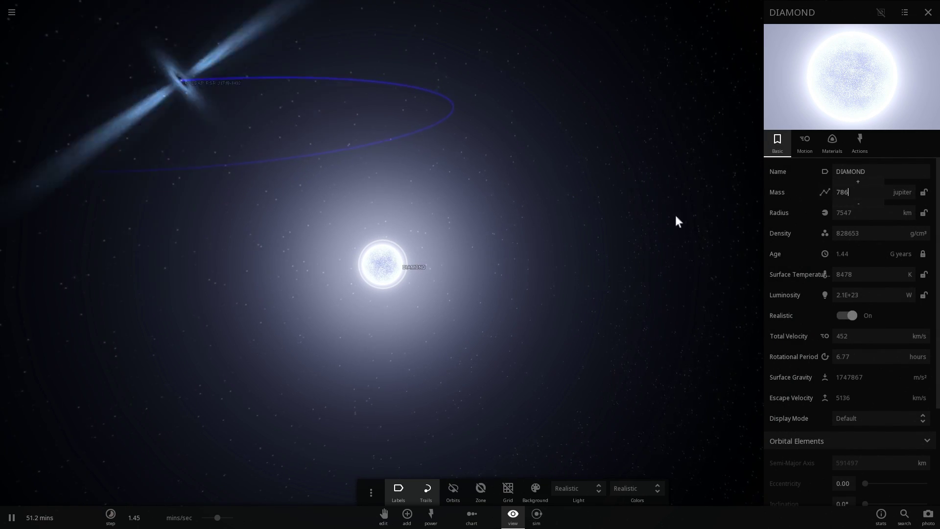
click(858, 204)
click(858, 204)
click(858, 204)
click(858, 205)
click(858, 204)
drag(857, 204, 861, 201)
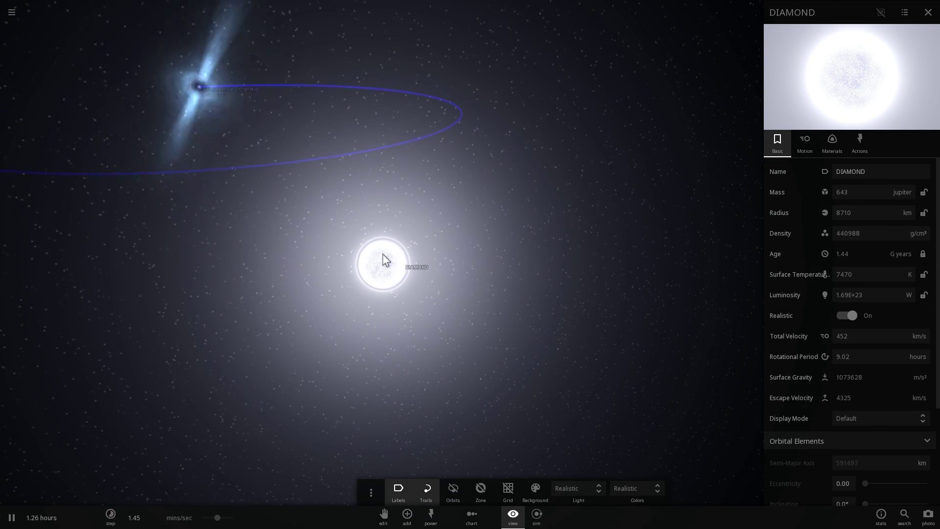
drag(858, 203, 857, 201)
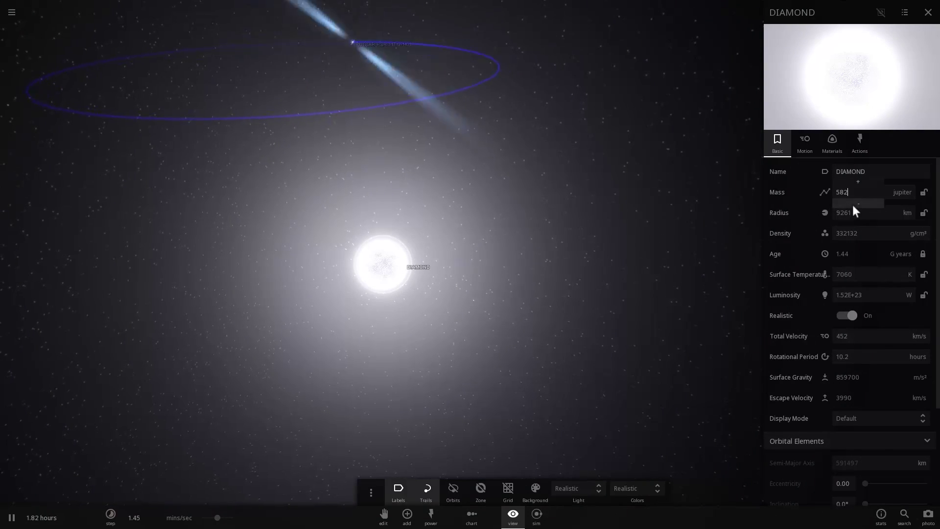
mouse_move(853, 205)
mouse_down()
mouse_move(862, 207)
mouse_move(857, 201)
mouse_up()
scroll(405, 230, up, 5)
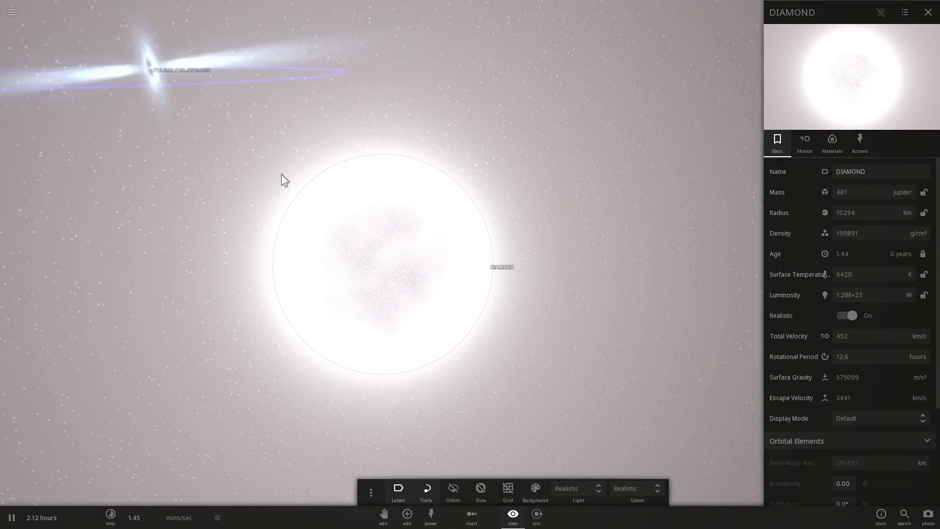
scroll(457, 290, down, 3)
click(862, 193)
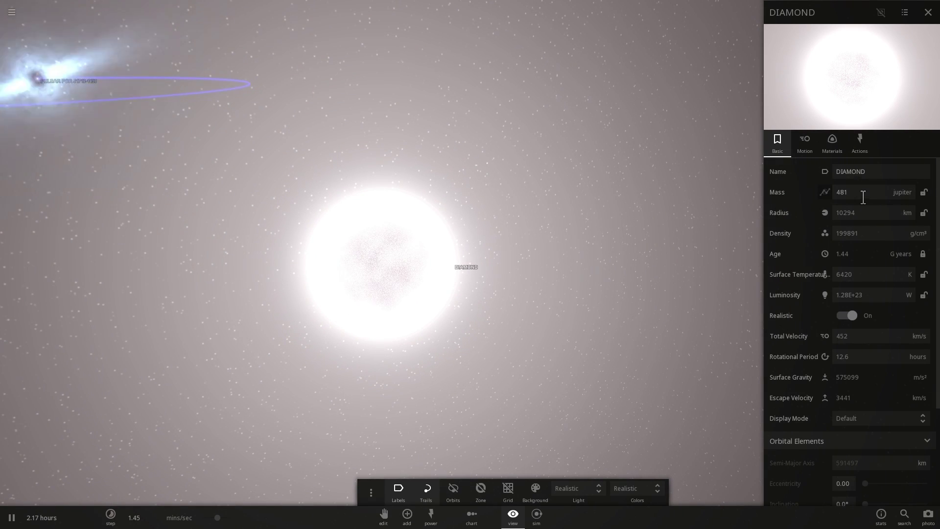
drag(864, 201, 864, 201)
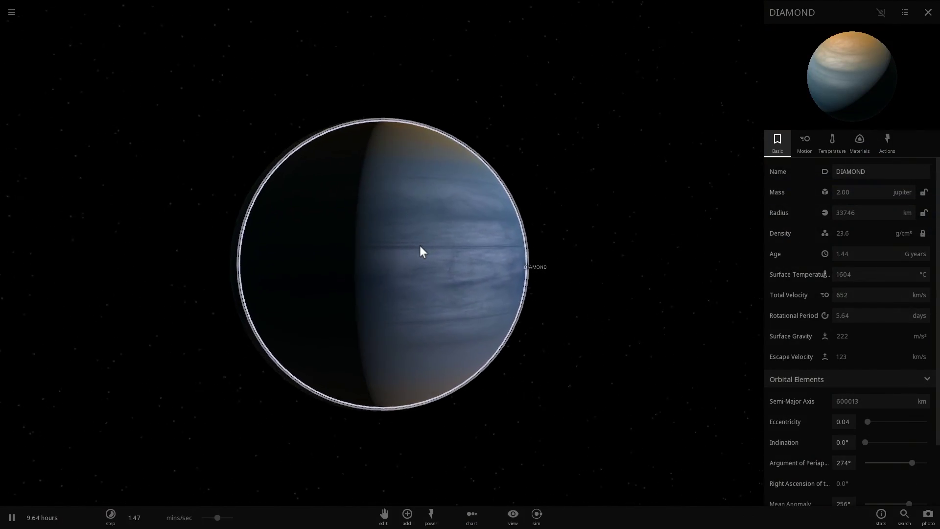
scroll(423, 252, up, 3)
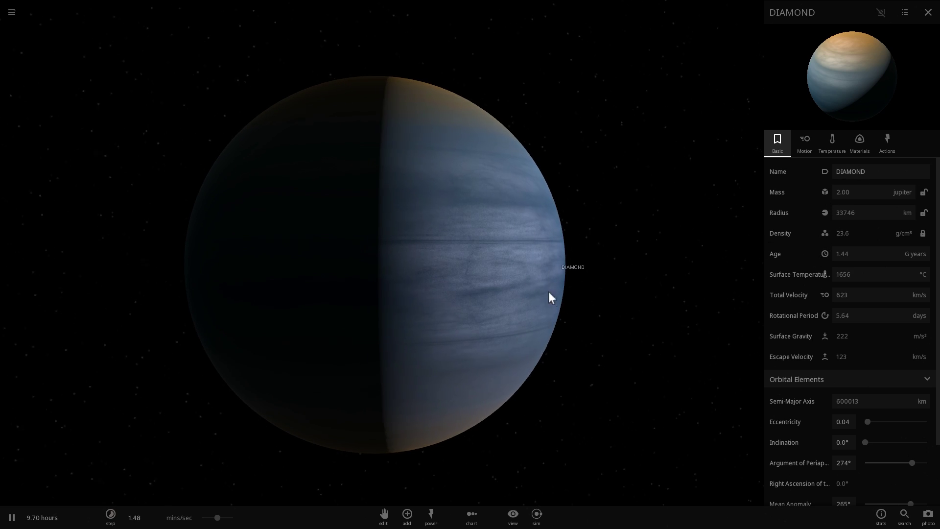
drag(549, 292, 587, 296)
scroll(587, 296, down, 5)
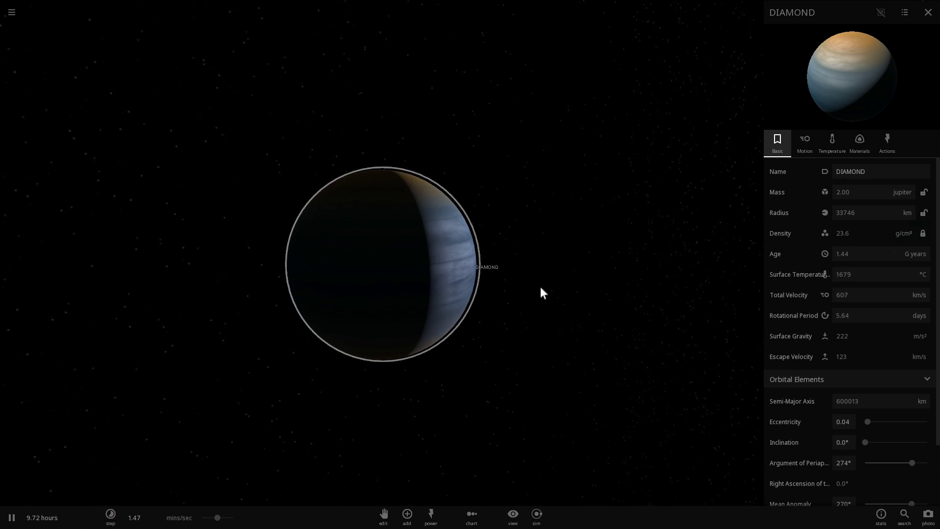
drag(528, 284, 560, 274)
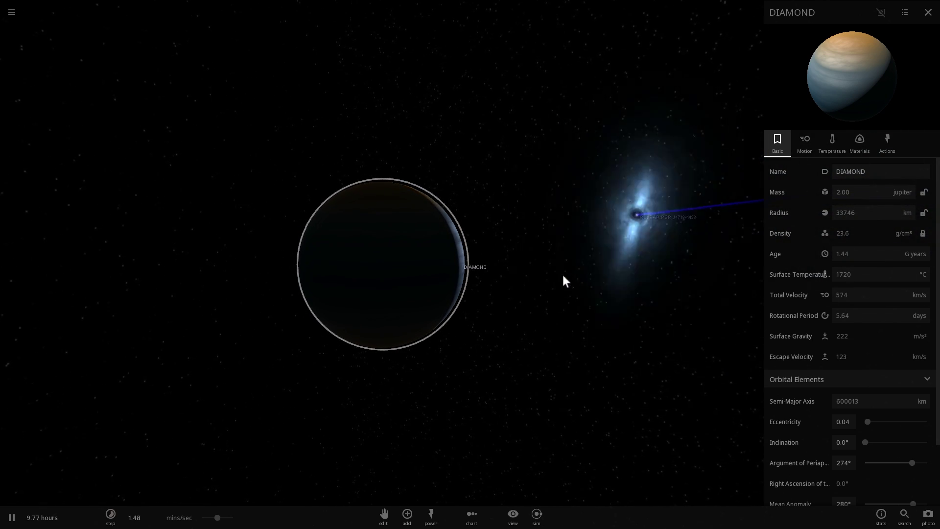
drag(493, 293, 453, 289)
scroll(427, 296, up, 5)
scroll(466, 287, down, 3)
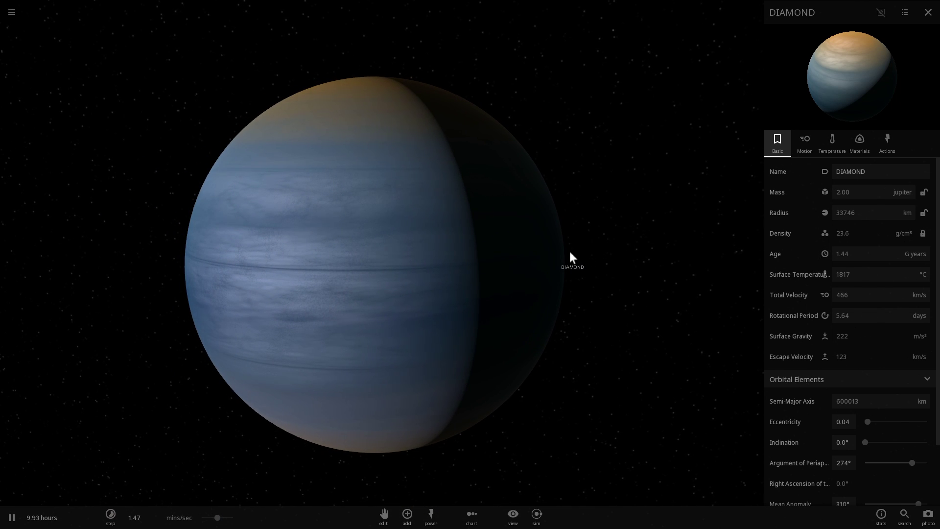
scroll(592, 242, up, 4)
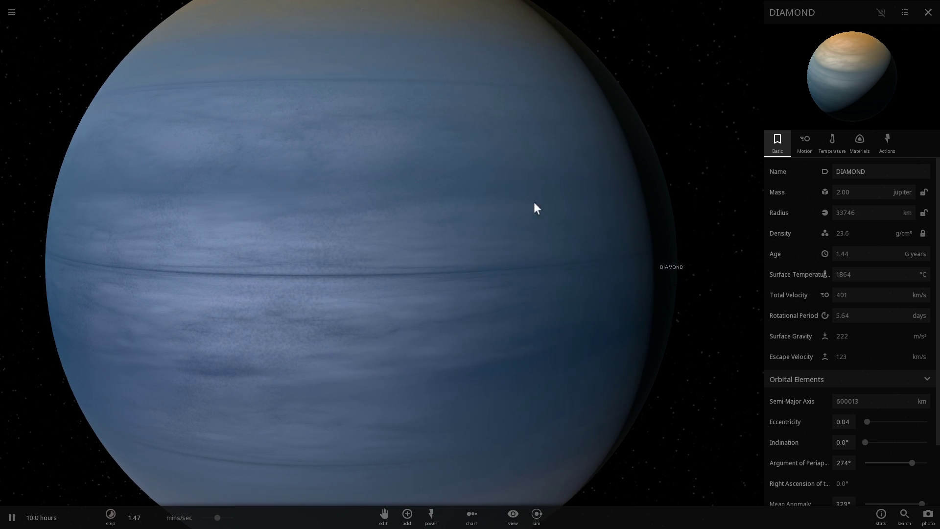
scroll(513, 197, down, 3)
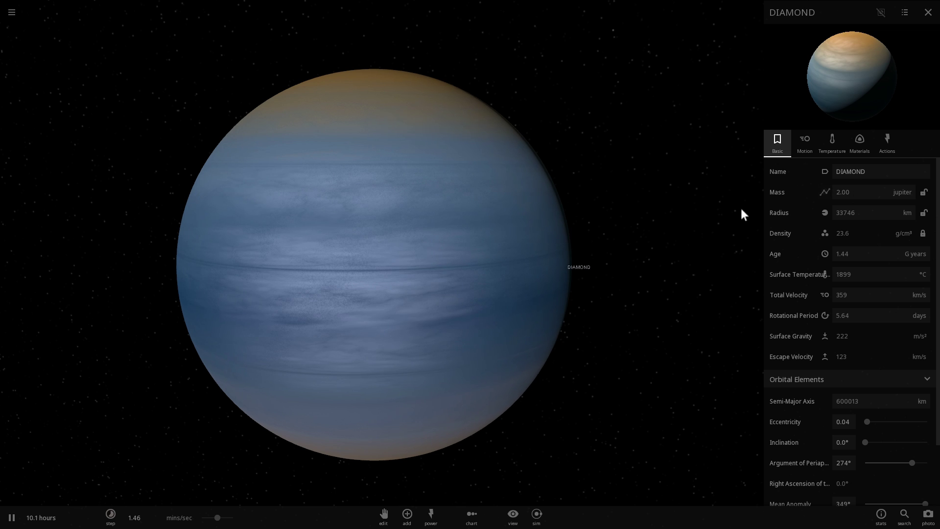
scroll(600, 242, down, 3)
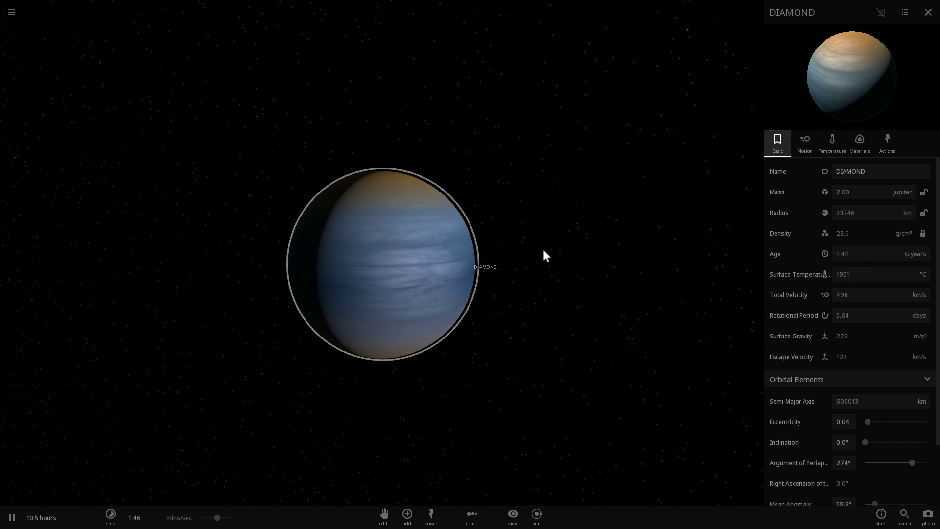
scroll(630, 283, up, 2)
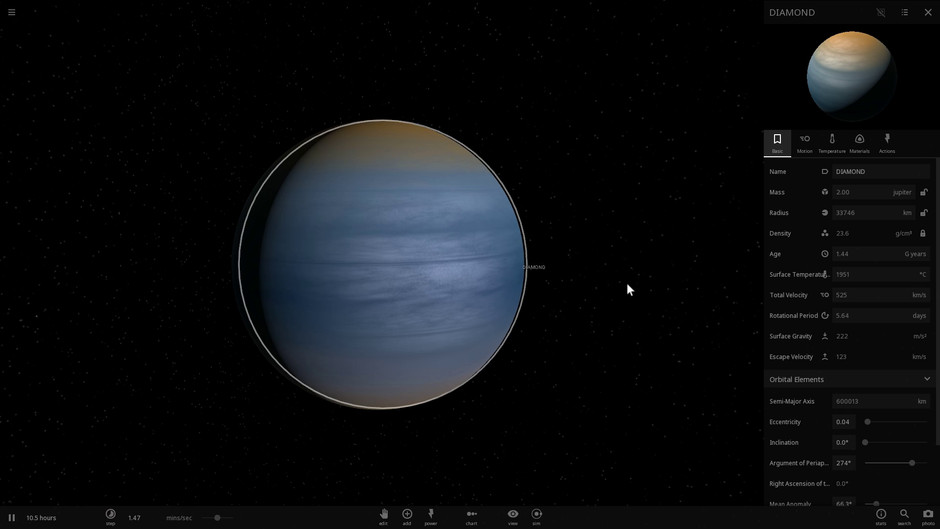
scroll(630, 289, down, 2)
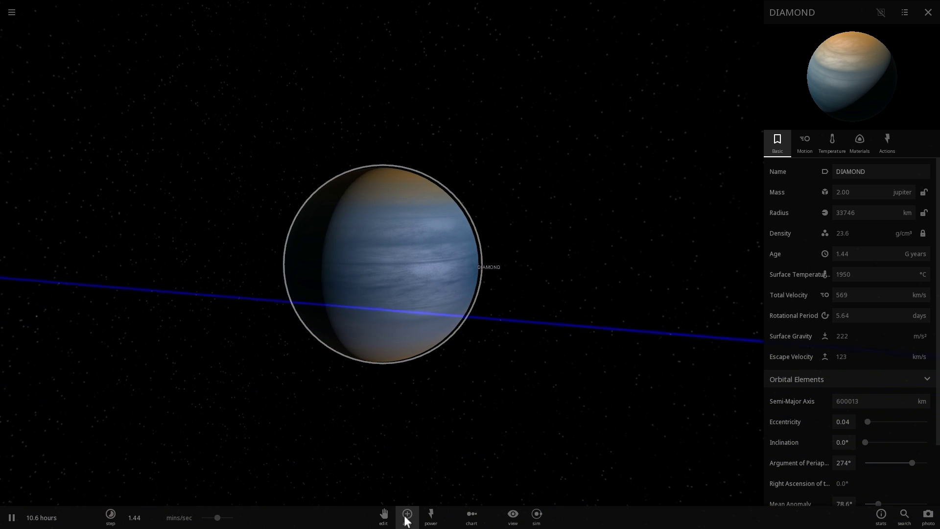
Browse the Planets category of the Add catalogue, pick Jupiter, then cancel its placement.
click(407, 514)
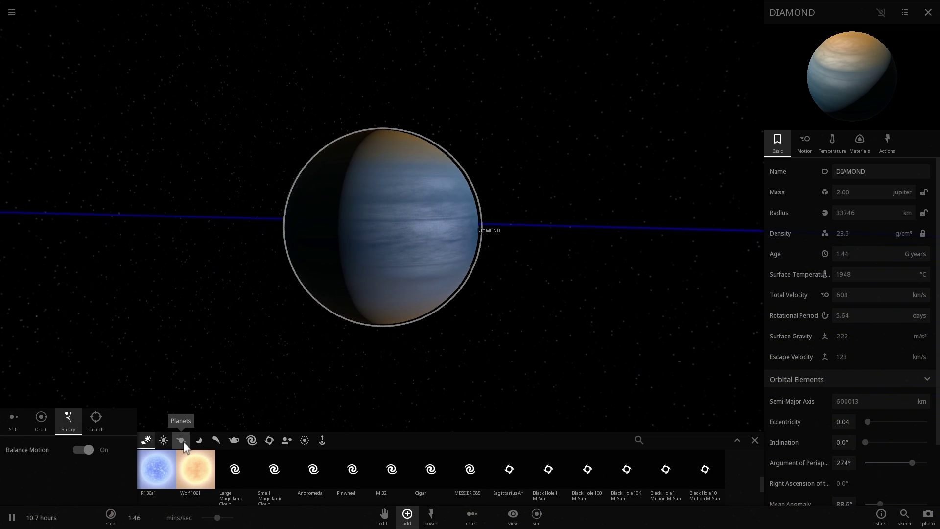
click(168, 440)
click(180, 441)
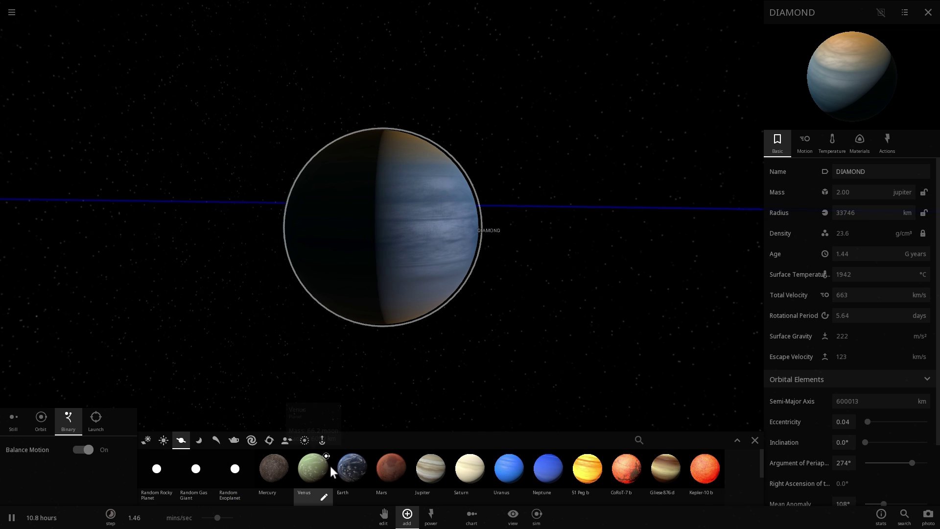
click(419, 469)
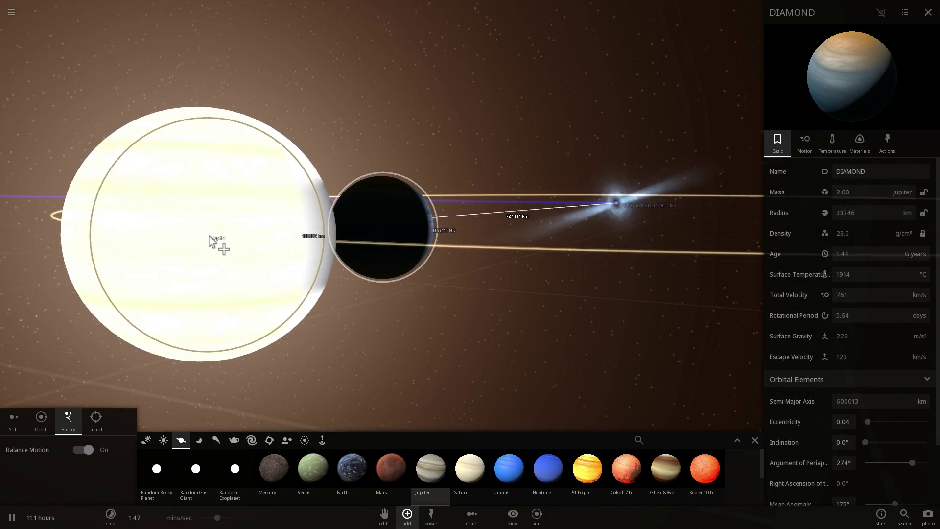
key(Escape)
scroll(480, 276, up, 3)
right_drag(478, 276, 376, 247)
Show DIAMOND's Temperature properties and orbit the view to widen its lit side.
click(831, 151)
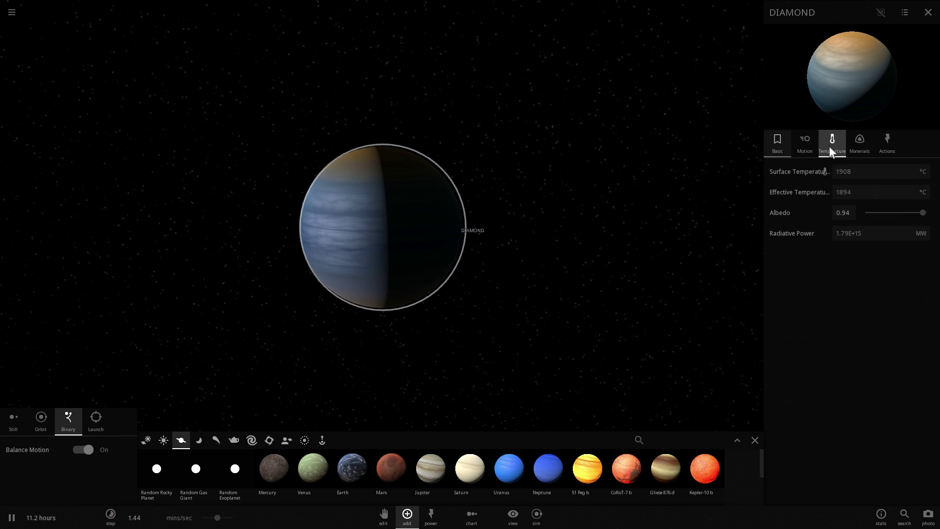
scroll(424, 255, up, 5)
right_drag(424, 255, 492, 248)
scroll(484, 248, down, 3)
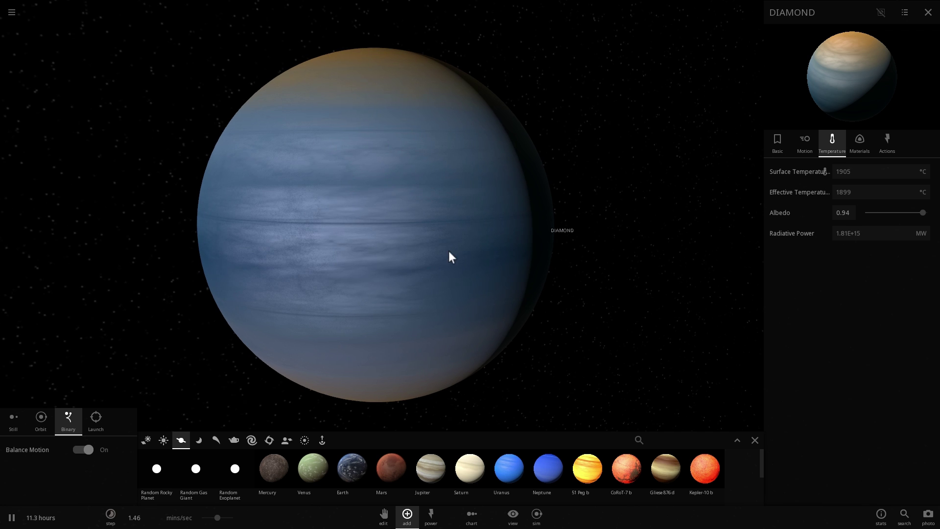
scroll(468, 254, up, 3)
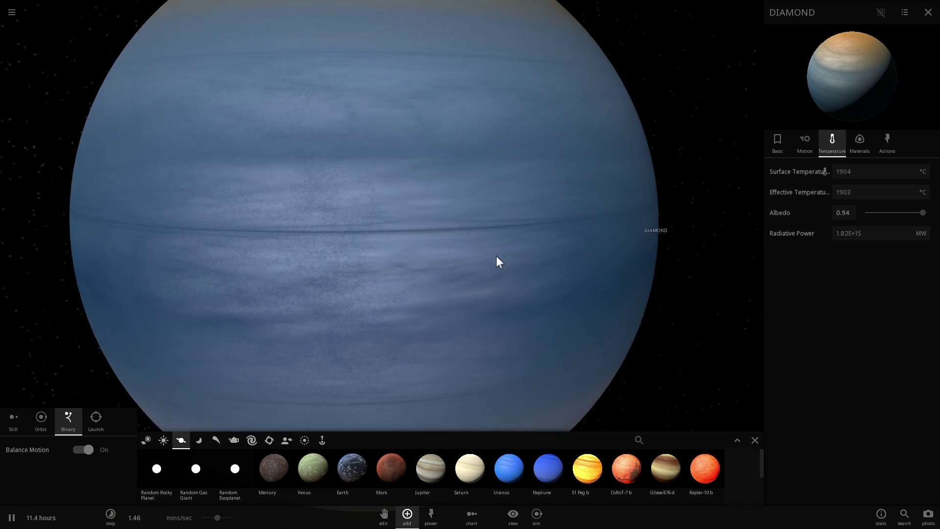
scroll(499, 256, down, 3)
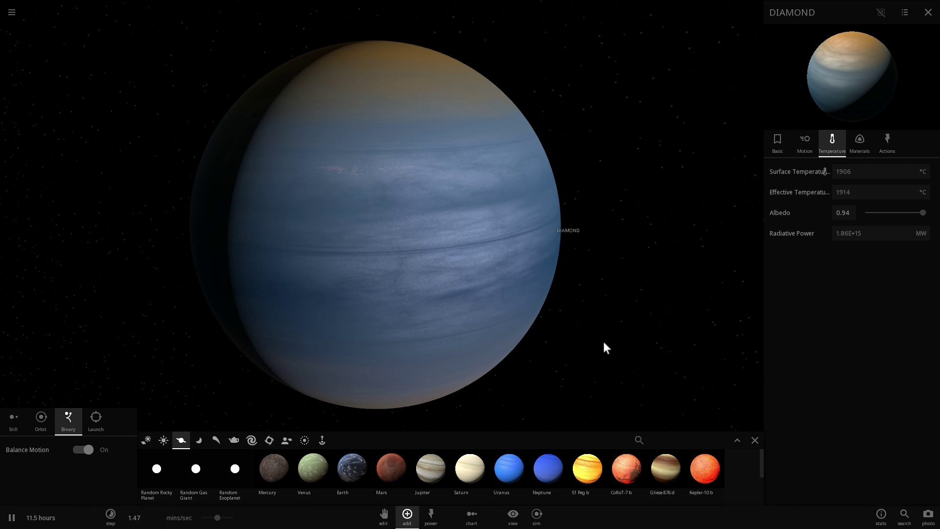
scroll(637, 343, down, 3)
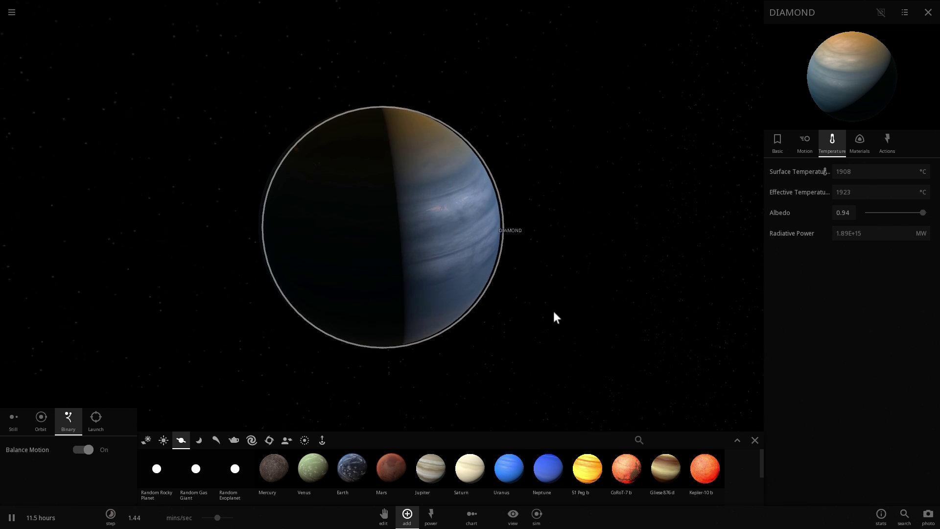
scroll(538, 313, up, 4)
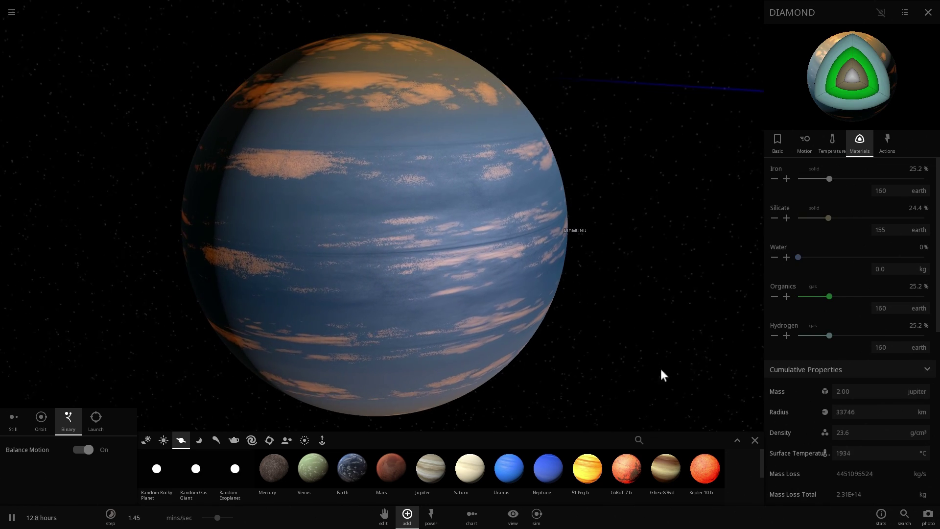
Close the add-body catalogue and orbit the camera to bring the pulsar into view beside DIAMOND.
click(754, 440)
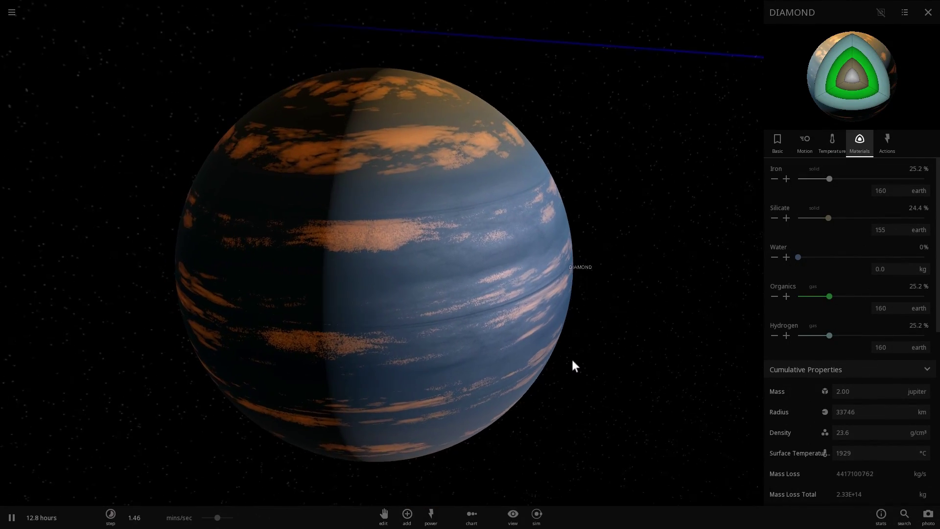
scroll(572, 361, up, 3)
scroll(529, 355, down, 5)
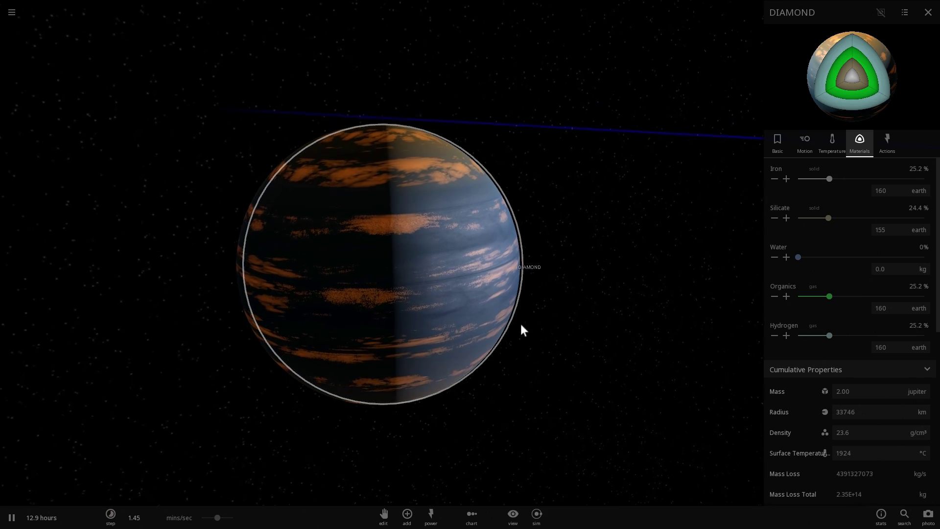
right_drag(522, 324, 589, 320)
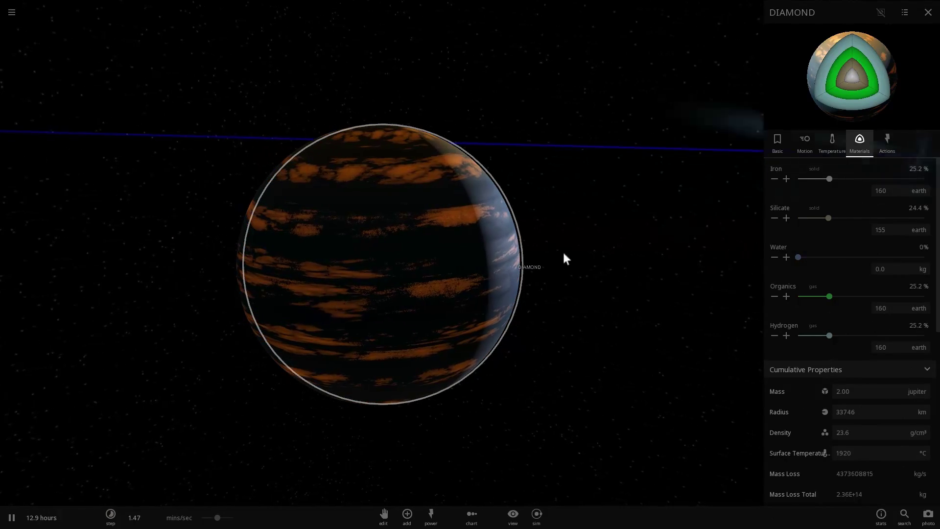
drag(561, 259, 659, 157)
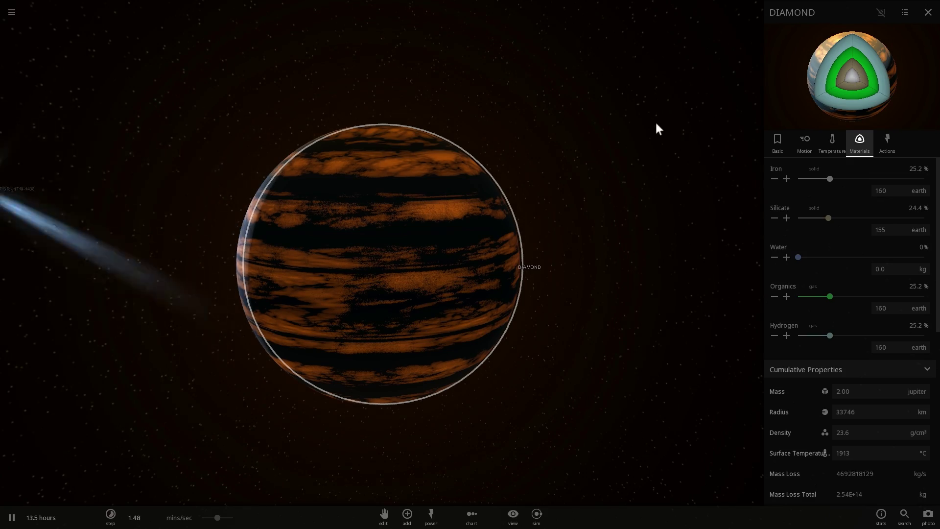
Zoom the camera in and out around DIAMOND and the pulsar.
scroll(580, 137, down, 3)
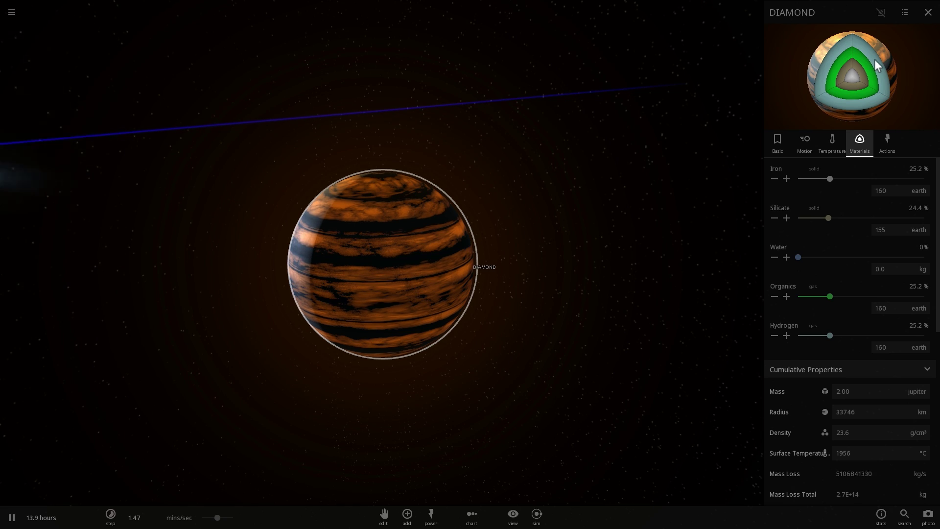
scroll(527, 146, up, 5)
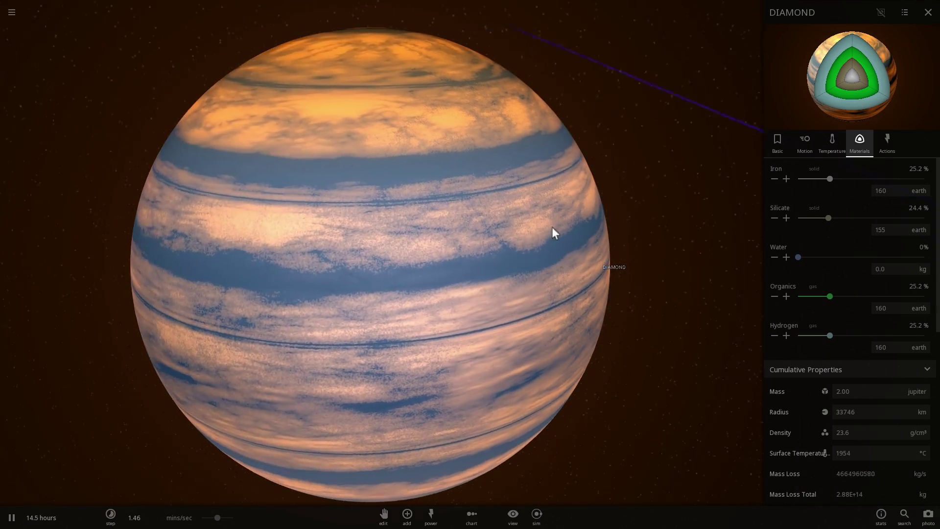
scroll(560, 224, down, 5)
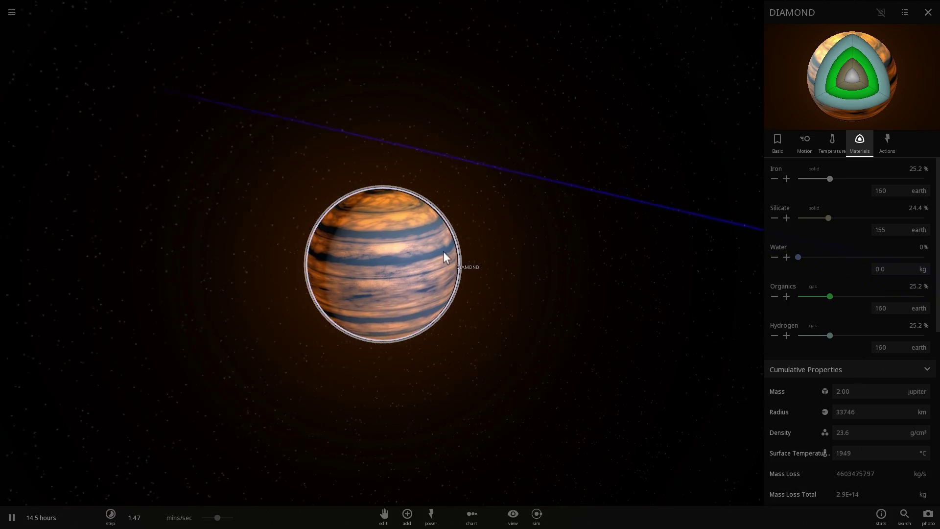
scroll(509, 242, up, 3)
scroll(519, 252, up, 3)
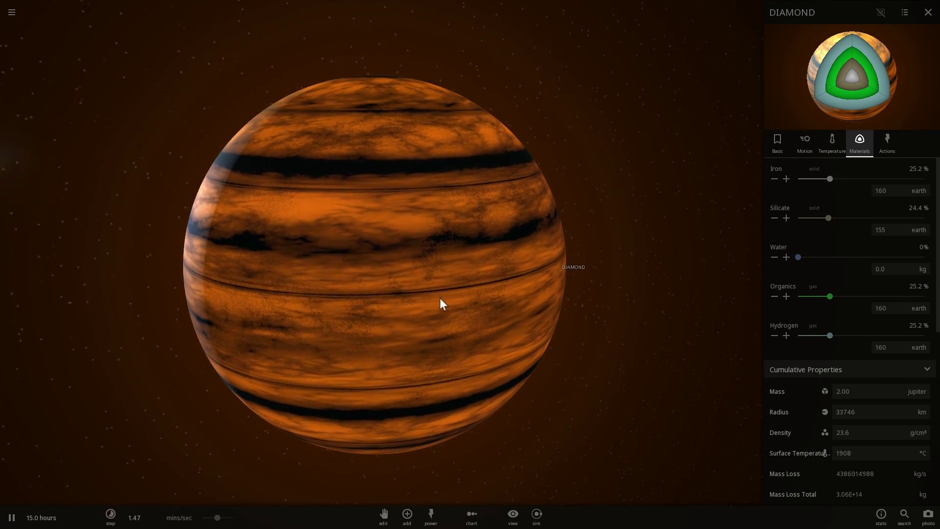
scroll(492, 290, down, 3)
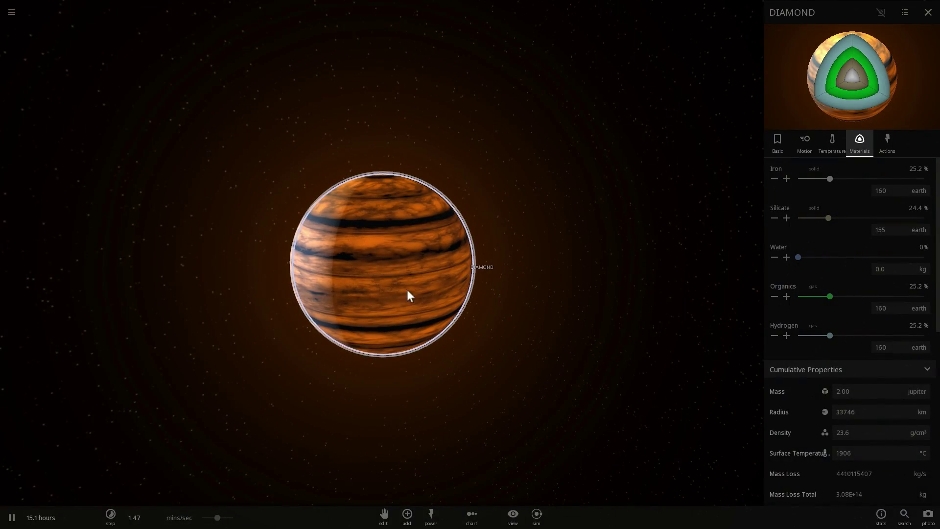
scroll(380, 280, up, 3)
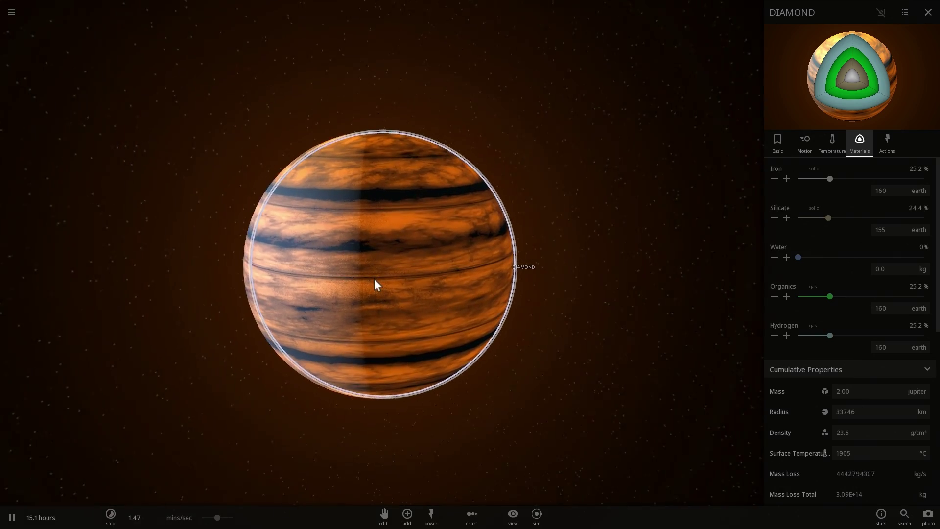
scroll(375, 284, up, 3)
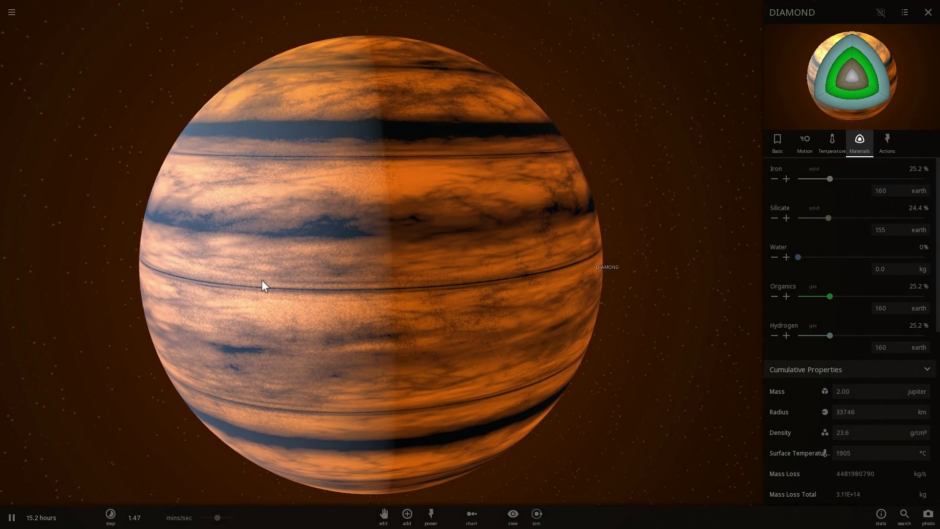
Orbit the camera to show DIAMOND's lit side and adjust the zoom.
drag(285, 282, 373, 272)
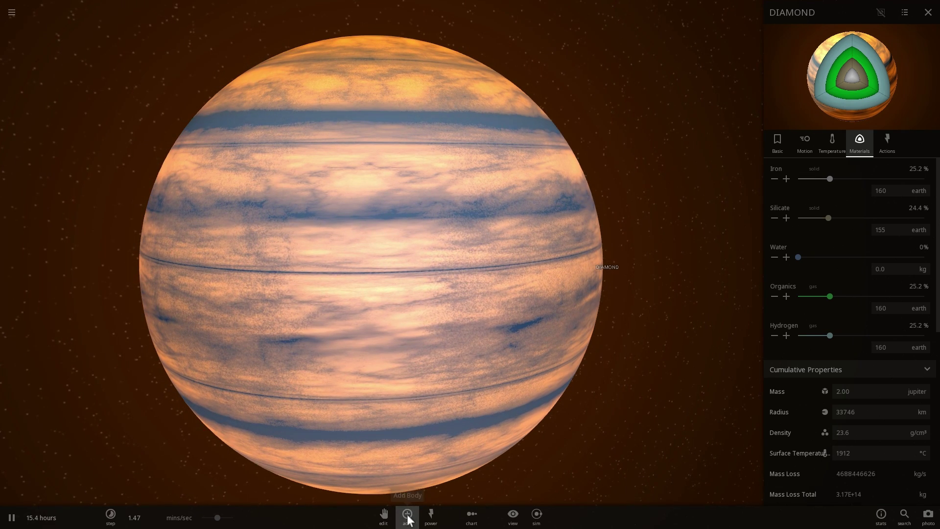
drag(350, 386, 366, 378)
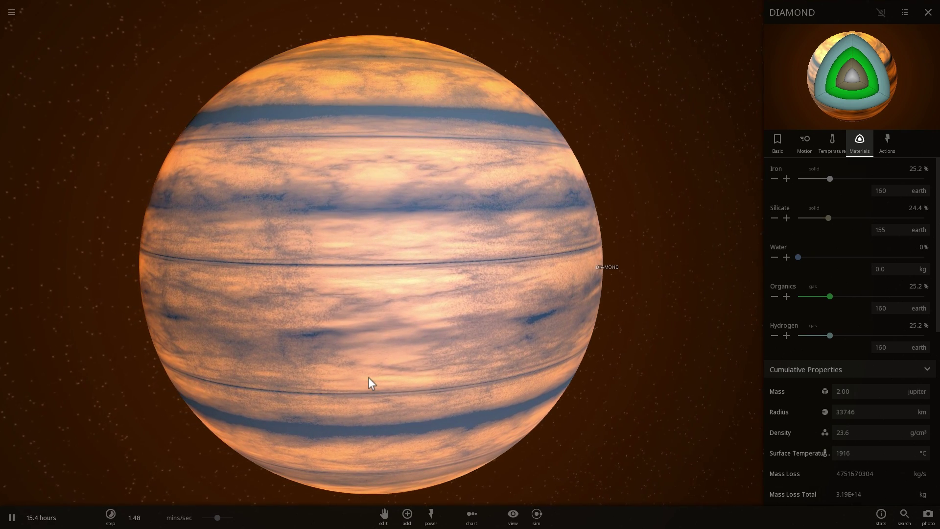
scroll(370, 377, down, 1)
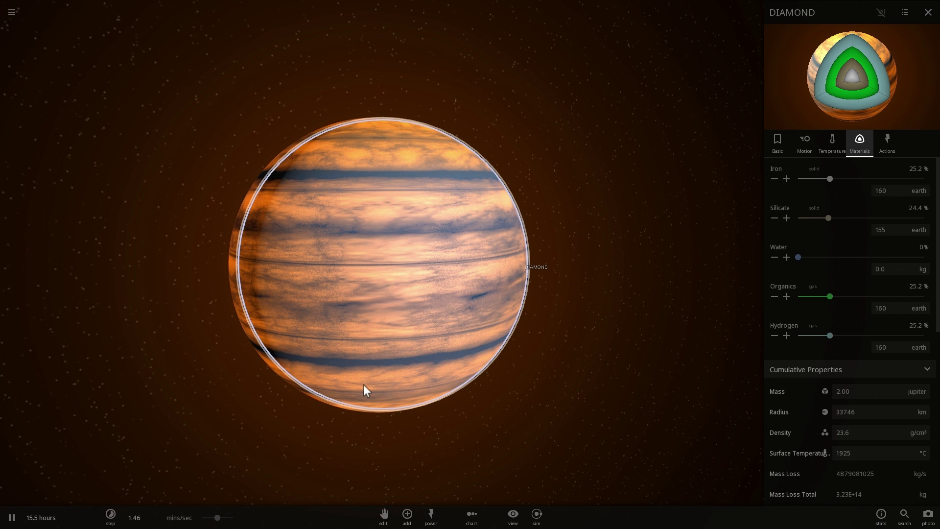
scroll(363, 384, up, 1)
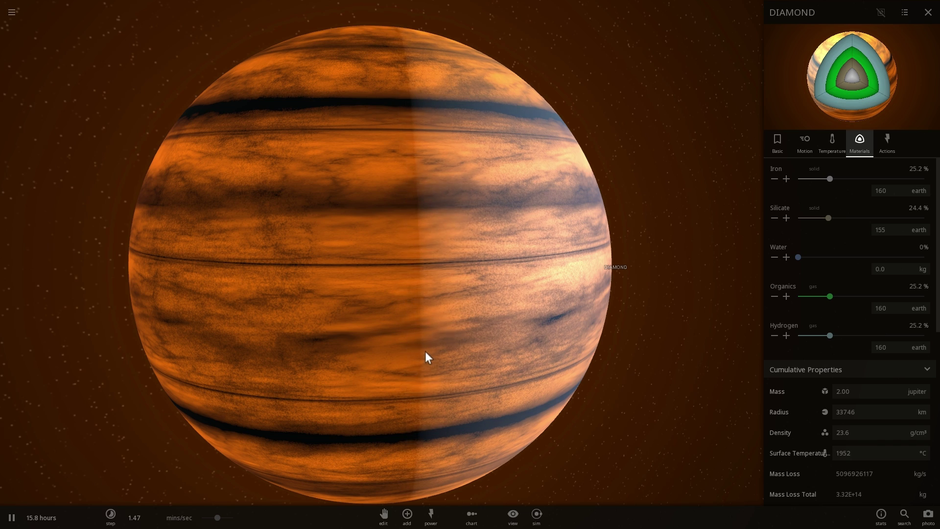
scroll(402, 351, down, 5)
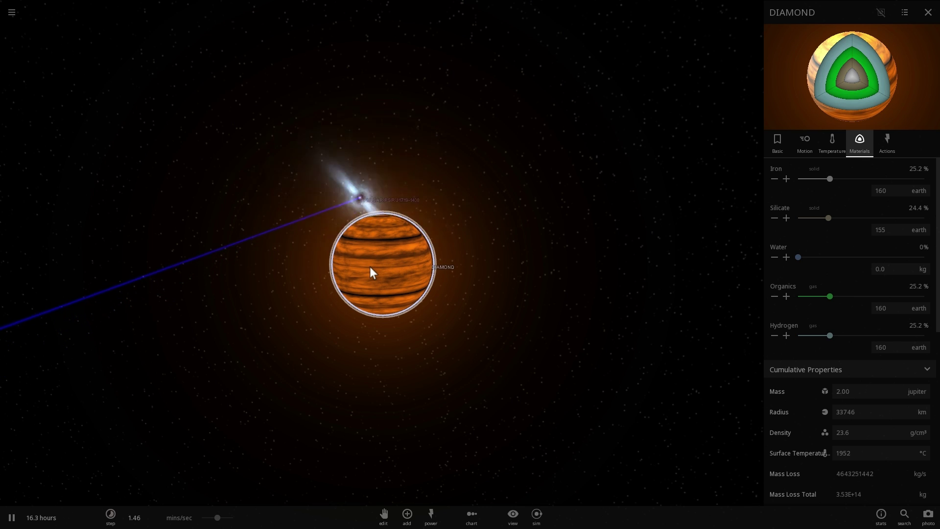
scroll(382, 261, down, 2)
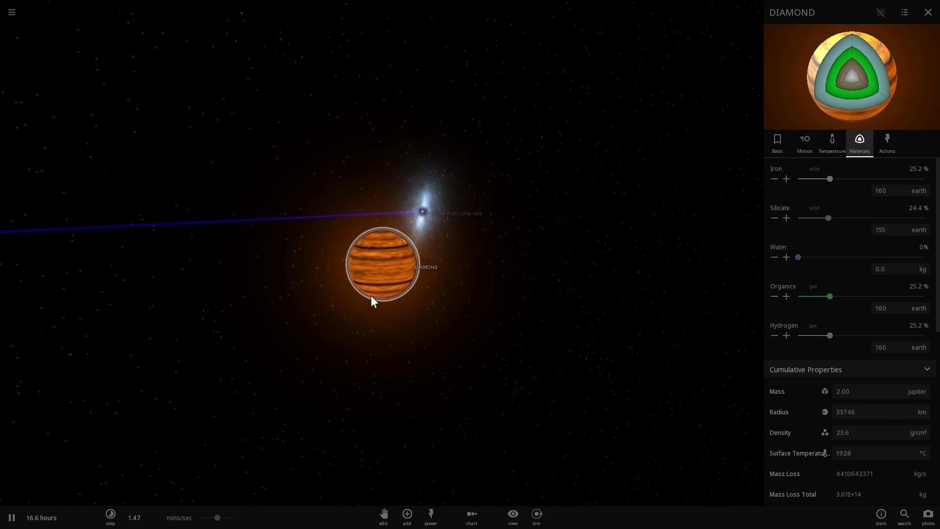
scroll(375, 295, down, 3)
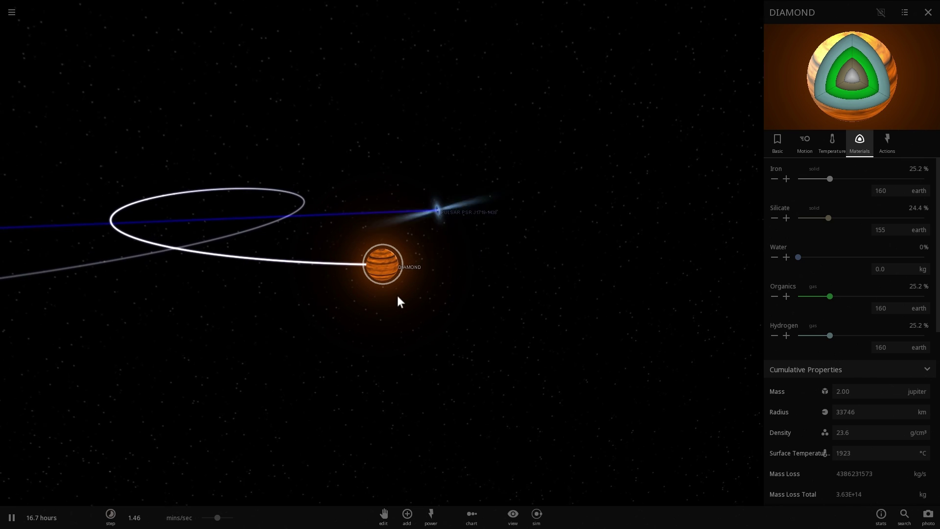
scroll(401, 306, up, 3)
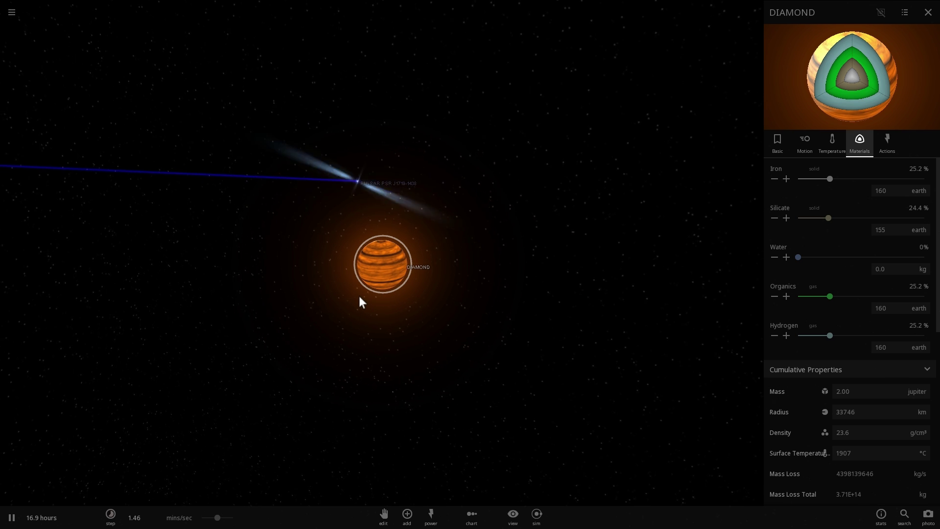
scroll(359, 295, up, 3)
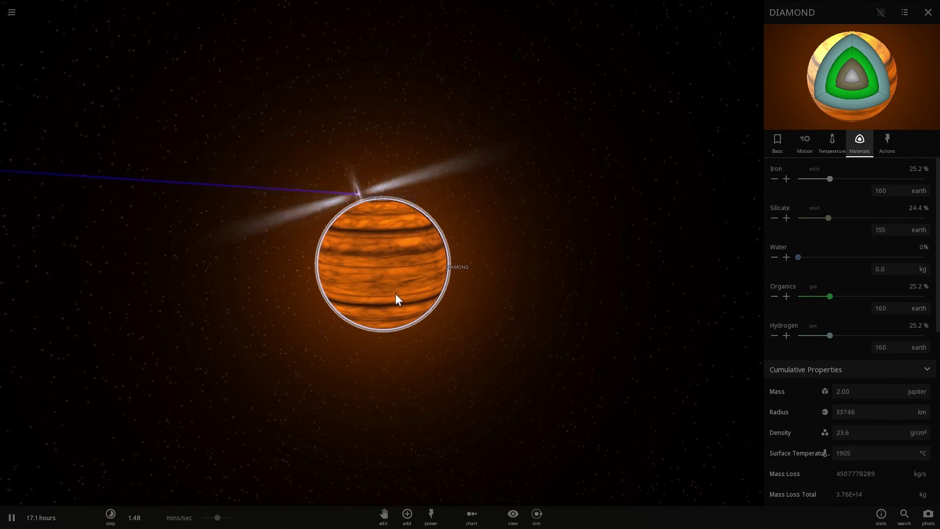
scroll(352, 299, down, 3)
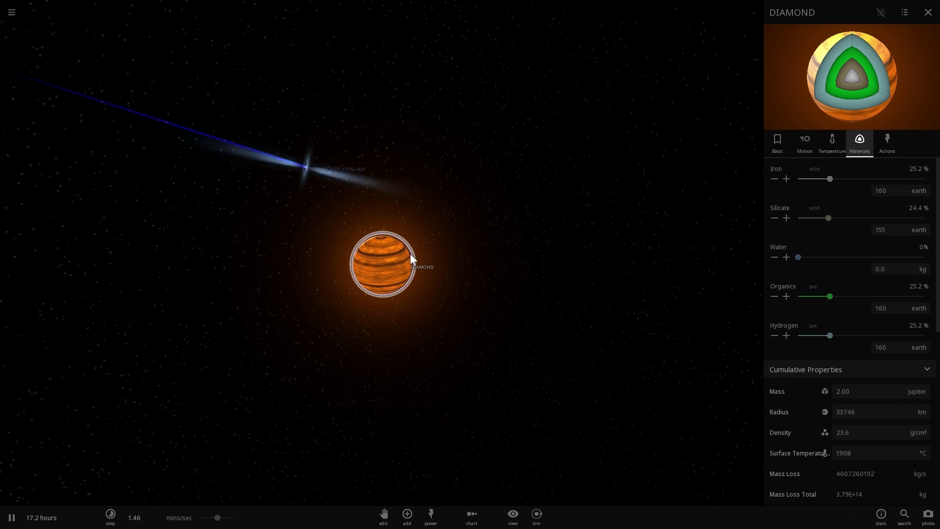
Rename the planet DIAMOND to 'PSR J1719-1438b' in its Basic properties.
click(788, 144)
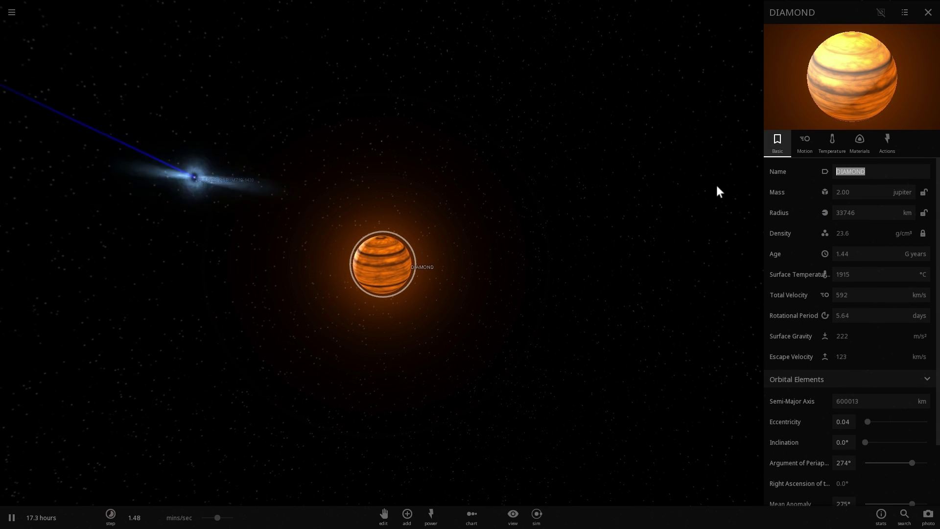
text(PS)
text(R J1719-1438b)
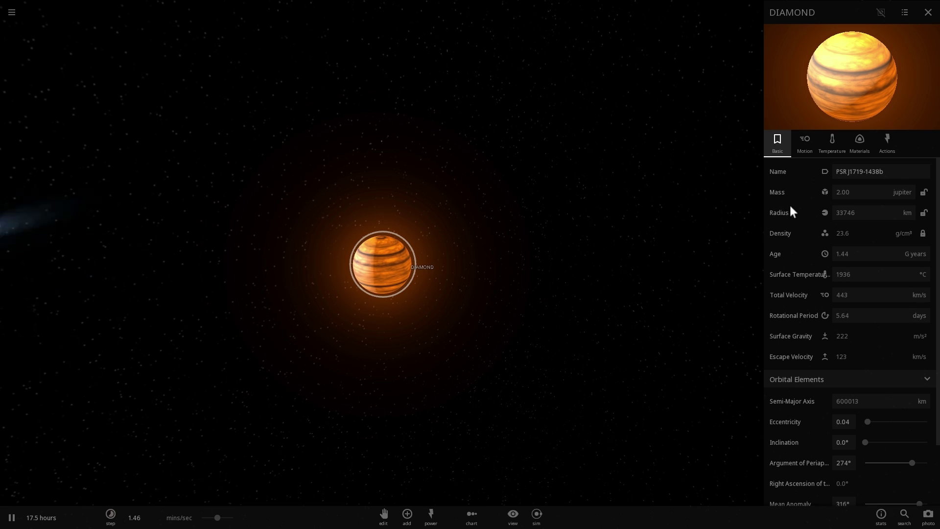
click(821, 202)
Orbit and zoom the view so the pulsar sits above the renamed planet.
scroll(463, 239, up, 5)
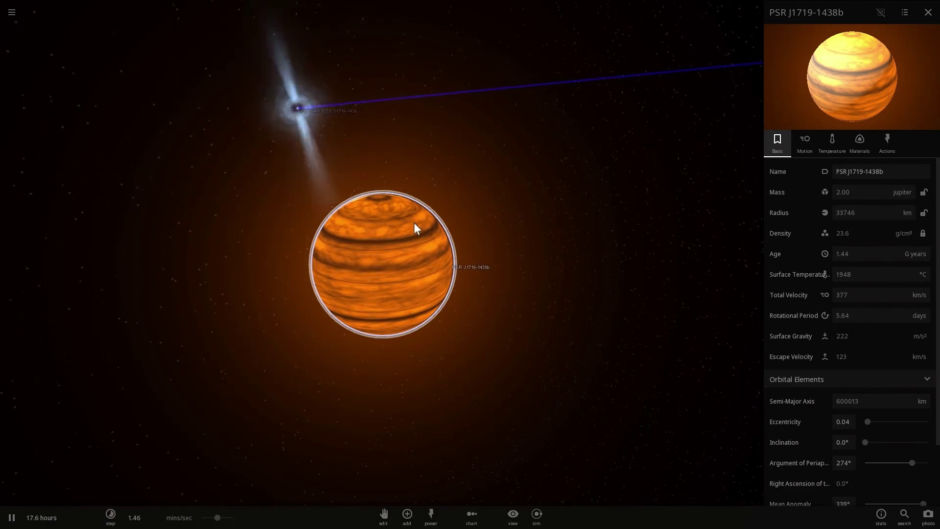
scroll(435, 189, down, 4)
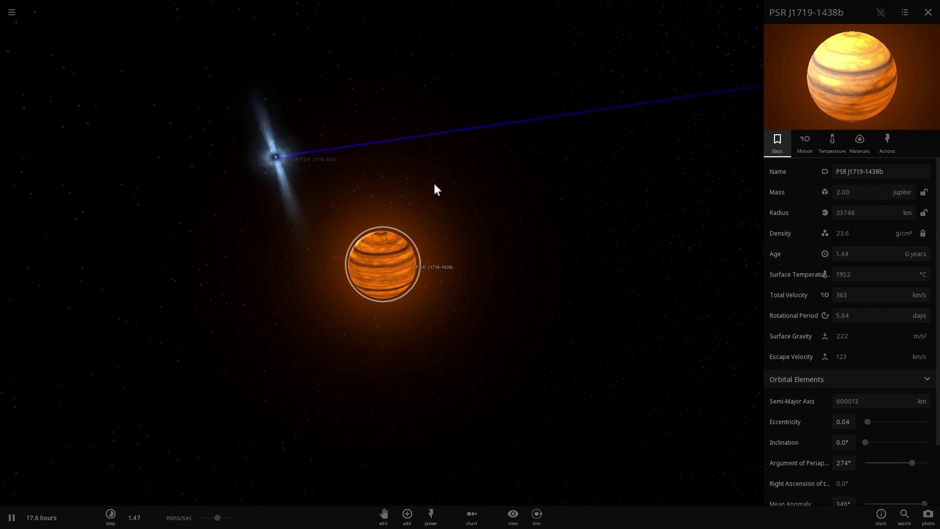
drag(434, 185, 381, 186)
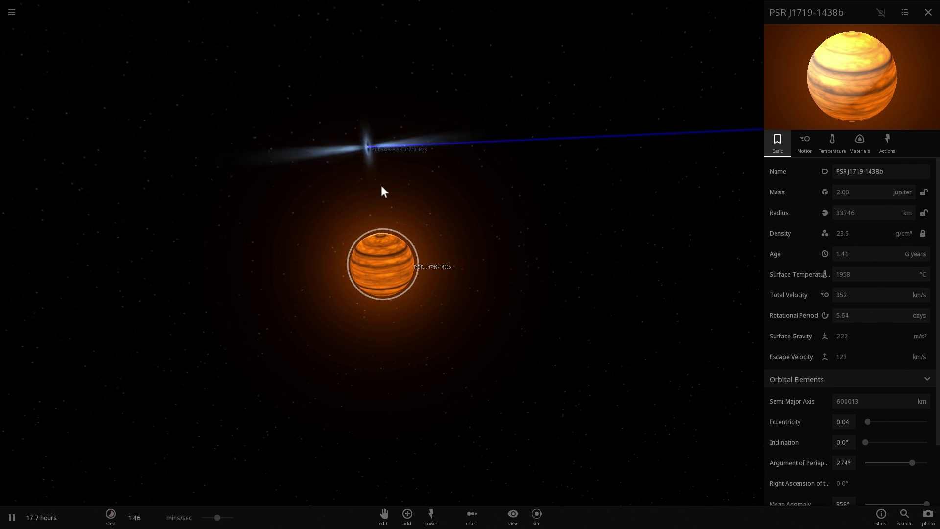
scroll(395, 210, down, 2)
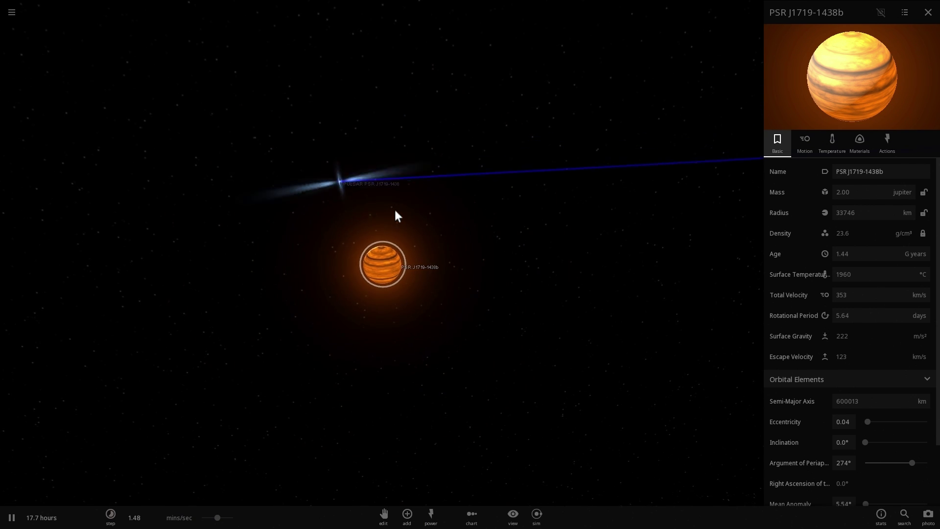
scroll(396, 215, down, 2)
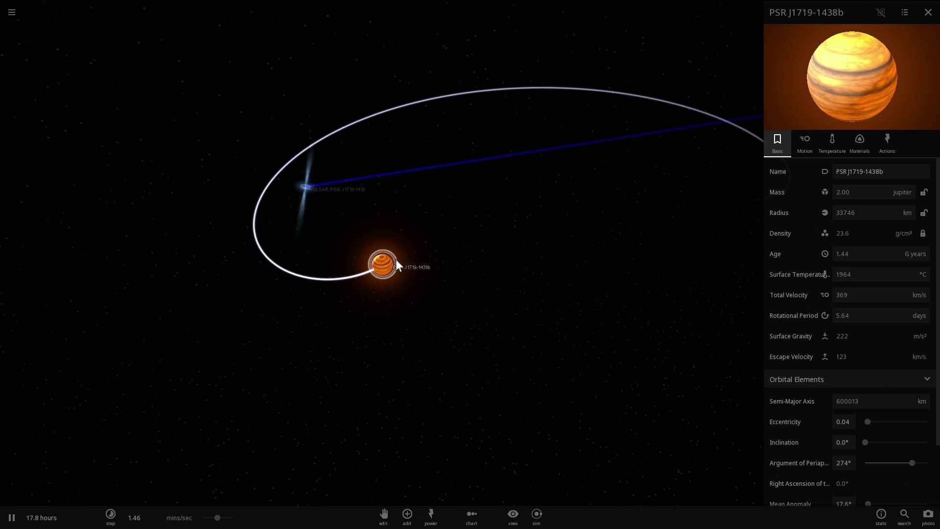
scroll(395, 266, up, 3)
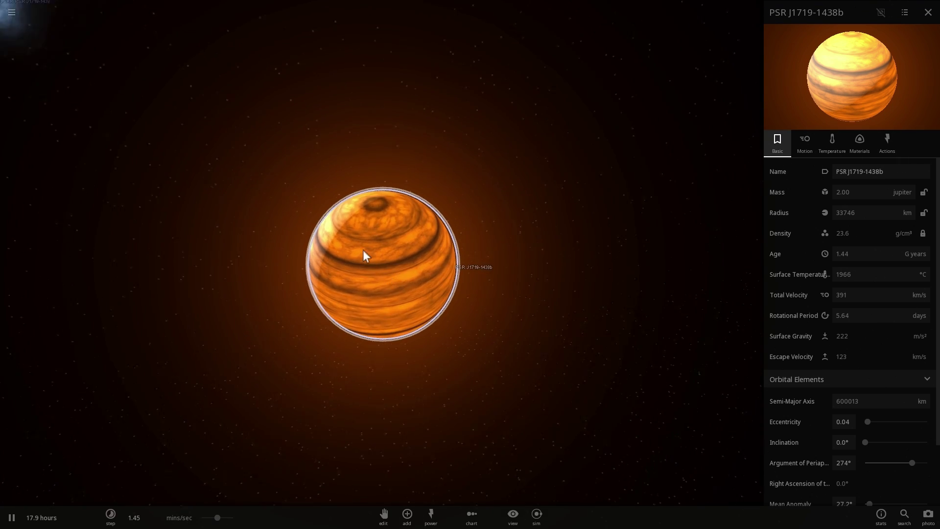
scroll(396, 272, up, 3)
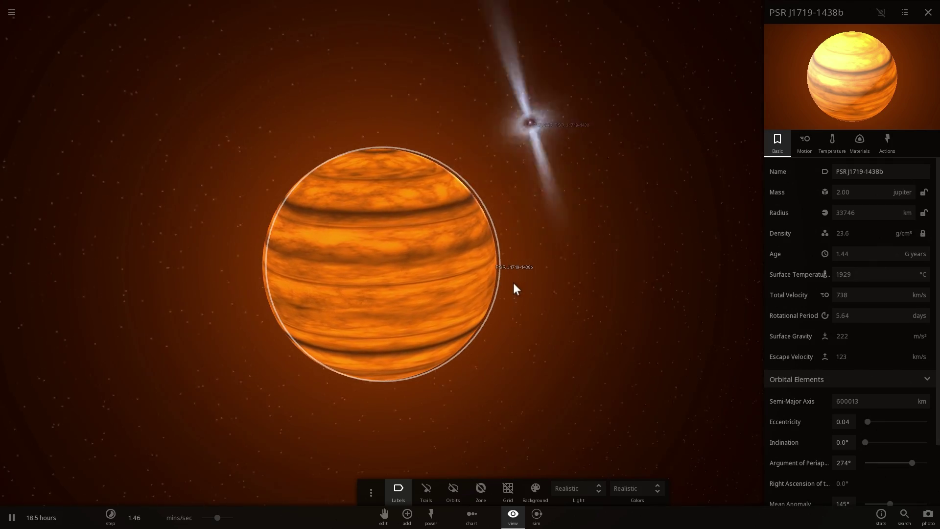
Deselect PSR J1719-1438b to close its panel, orbit to flatten its tilt, and reselect it.
scroll(495, 285, up, 3)
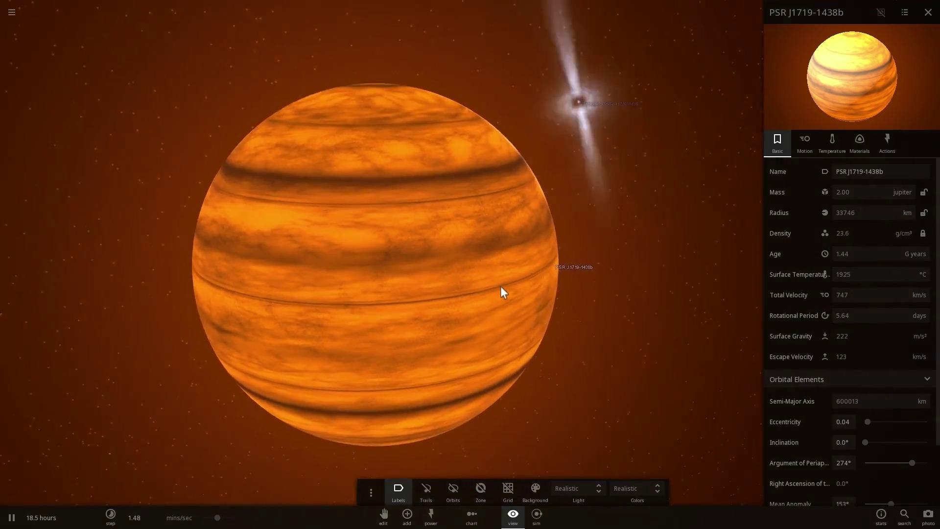
scroll(502, 289, down, 5)
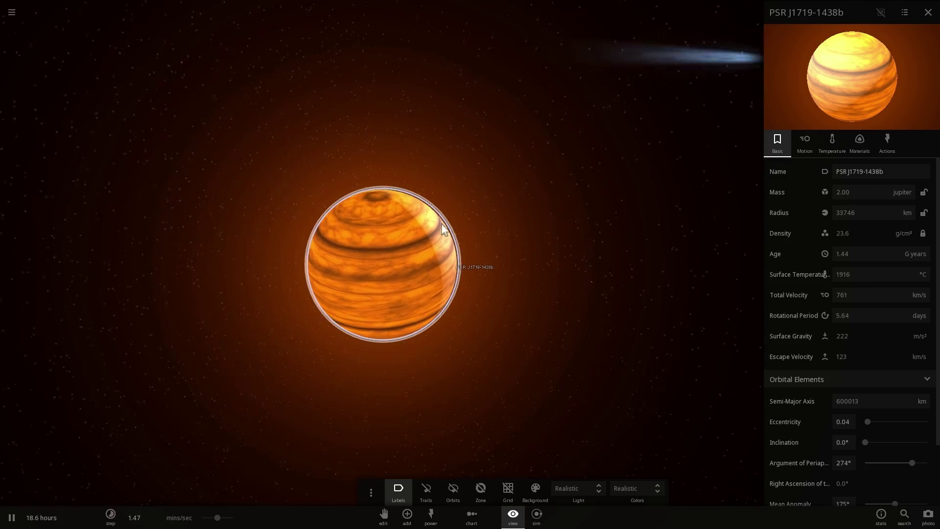
click(486, 374)
drag(554, 334, 442, 257)
click(442, 257)
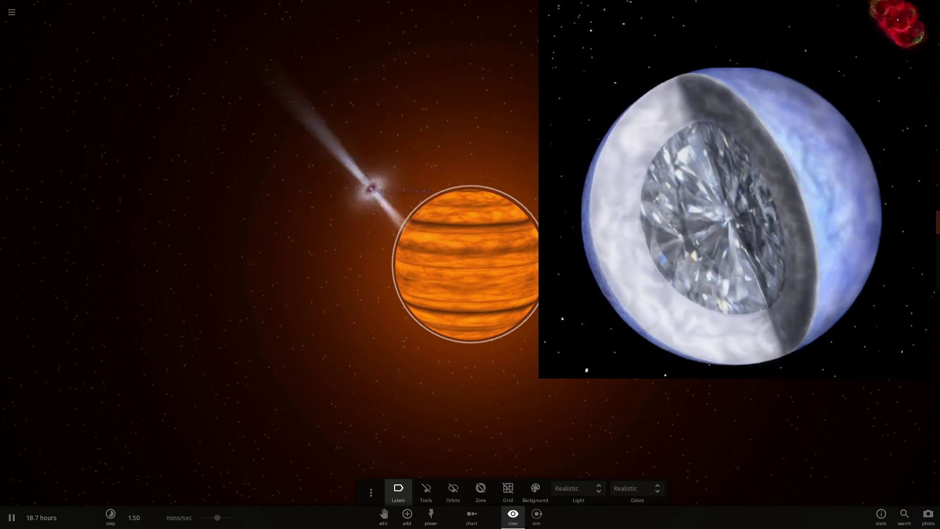
scroll(326, 257, down, 2)
scroll(325, 258, up, 3)
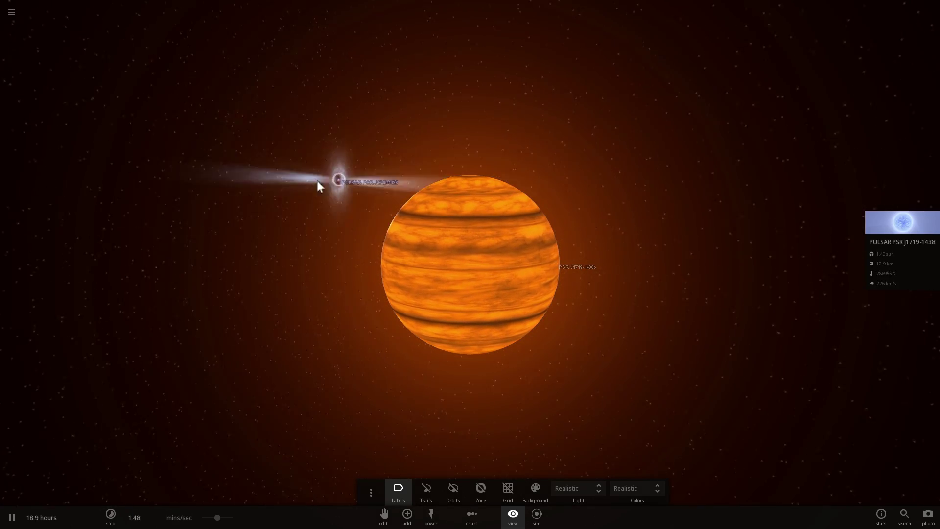
Select the pulsar, then PSR J1719-1438b for its summary card, speed up time and zoom out.
click(301, 181)
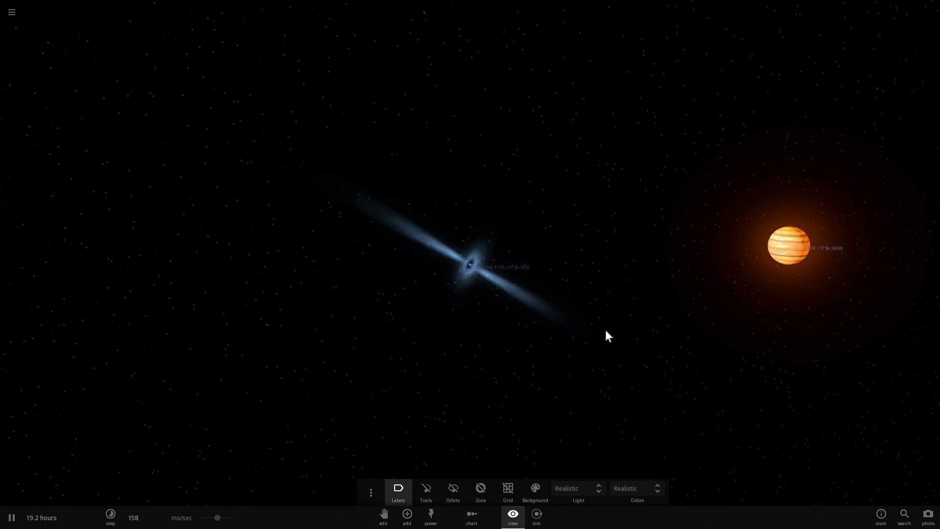
click(760, 251)
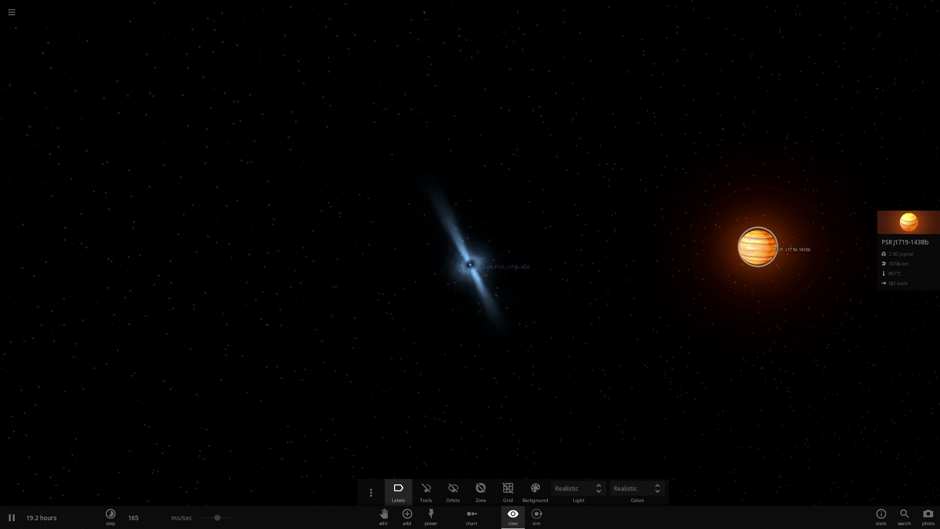
drag(217, 517, 231, 523)
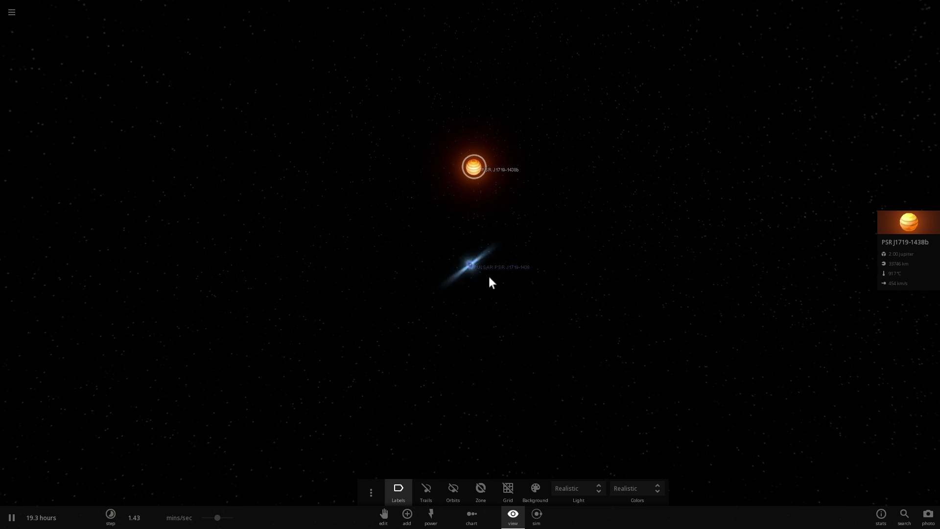
scroll(497, 284, up, 3)
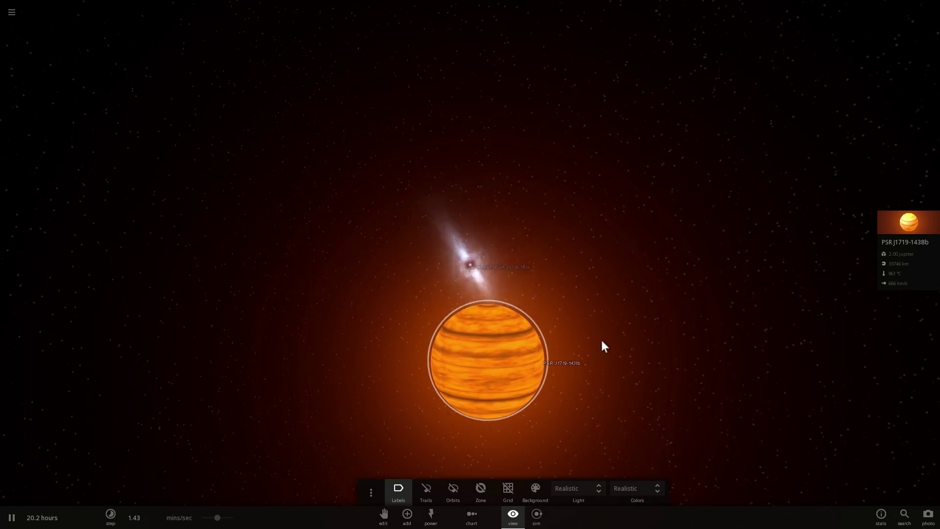
scroll(606, 377, down, 5)
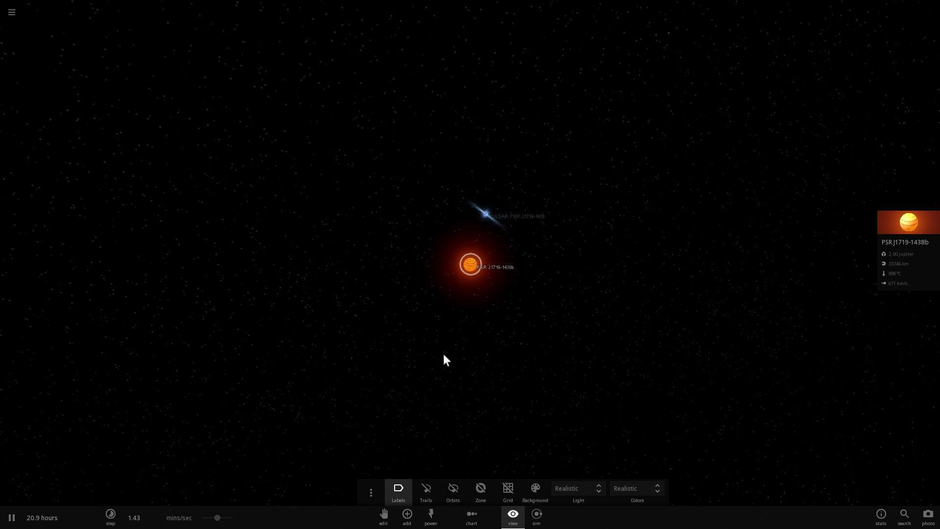
Turn on orbit paths and raise the time speed to about 9.47 mins/sec.
click(451, 492)
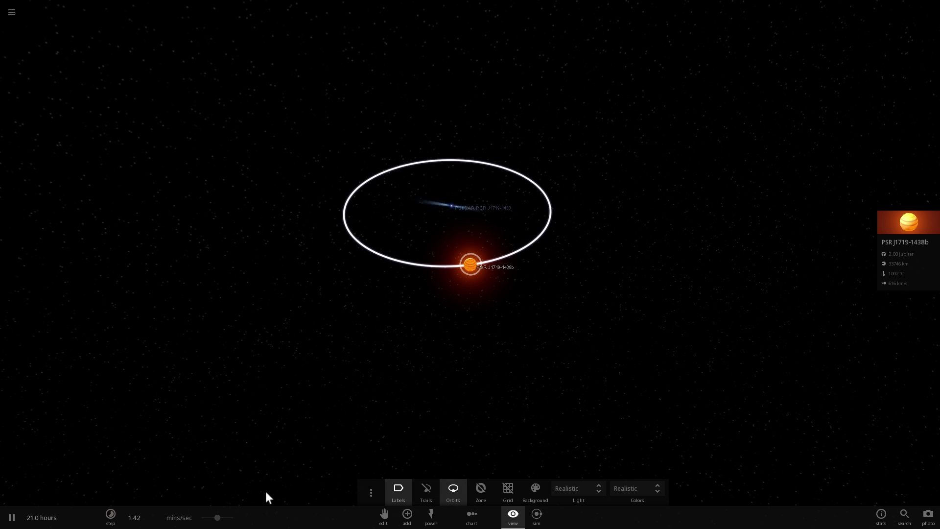
drag(218, 517, 240, 516)
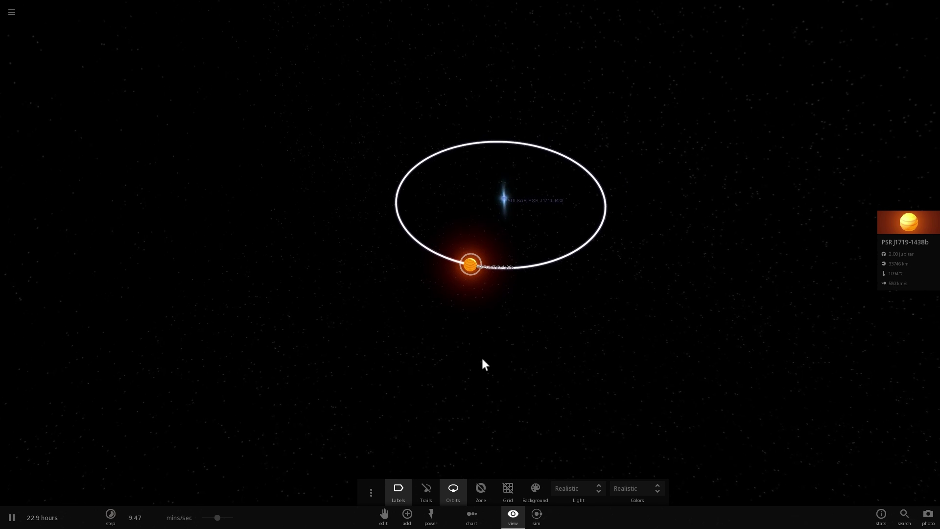
scroll(483, 364, down, 5)
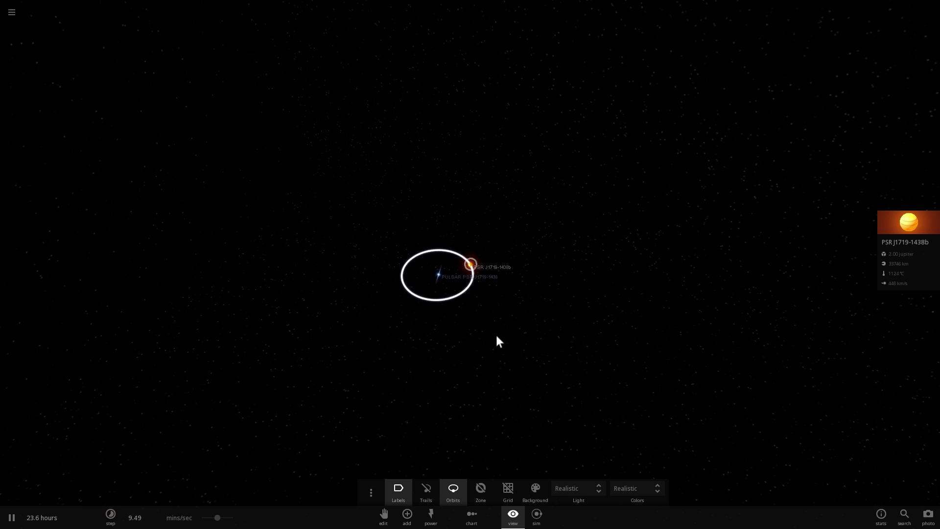
scroll(537, 324, up, 2)
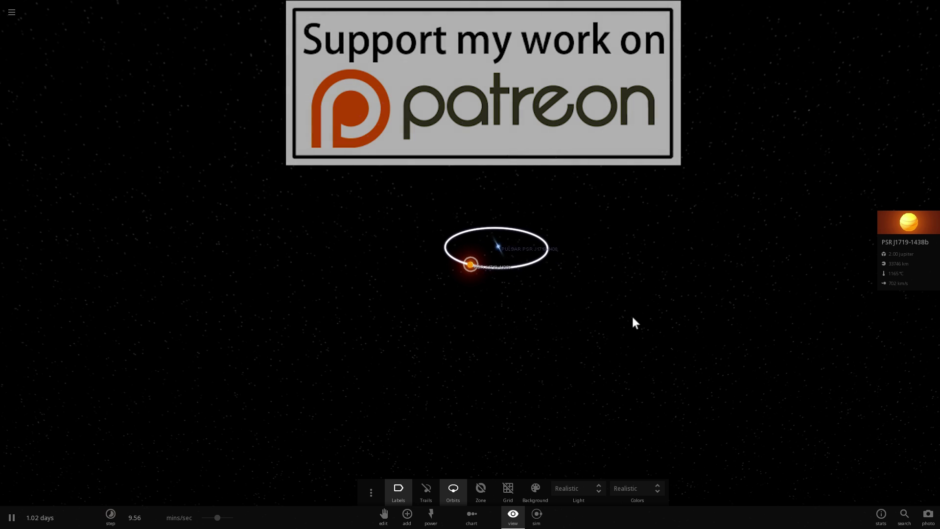
scroll(620, 306, up, 4)
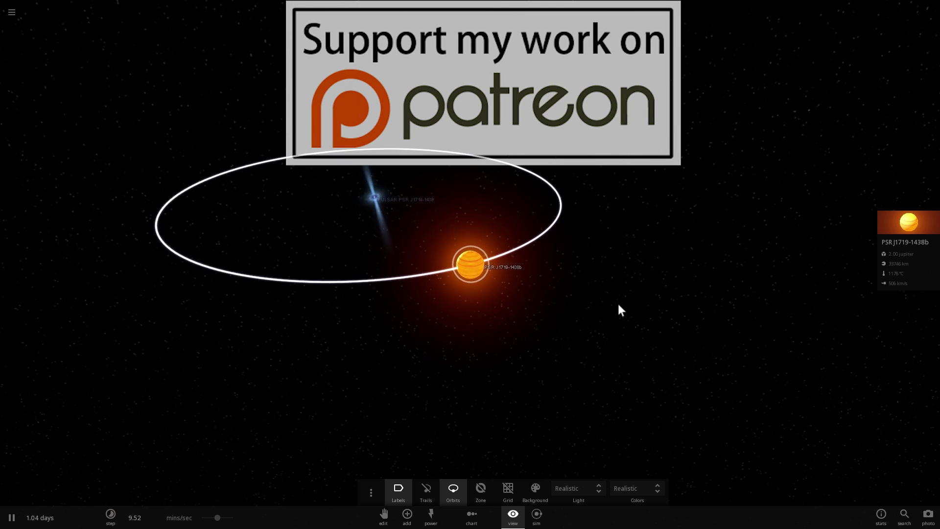